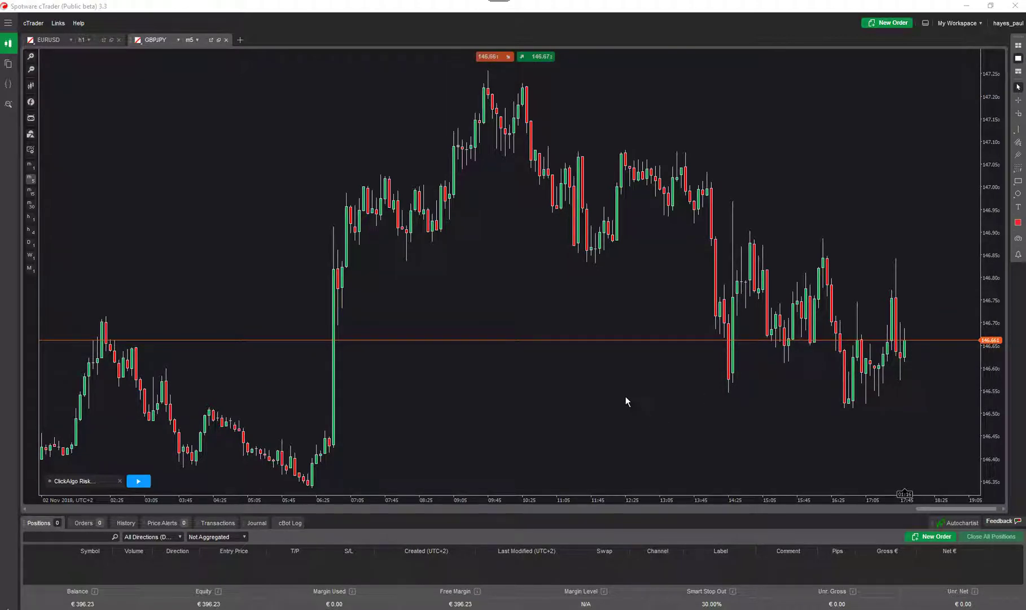
Step: Open the context menu of the GBPJPY 5-minute chart
{"action": "right_click", "coordinate": [540, 305]}
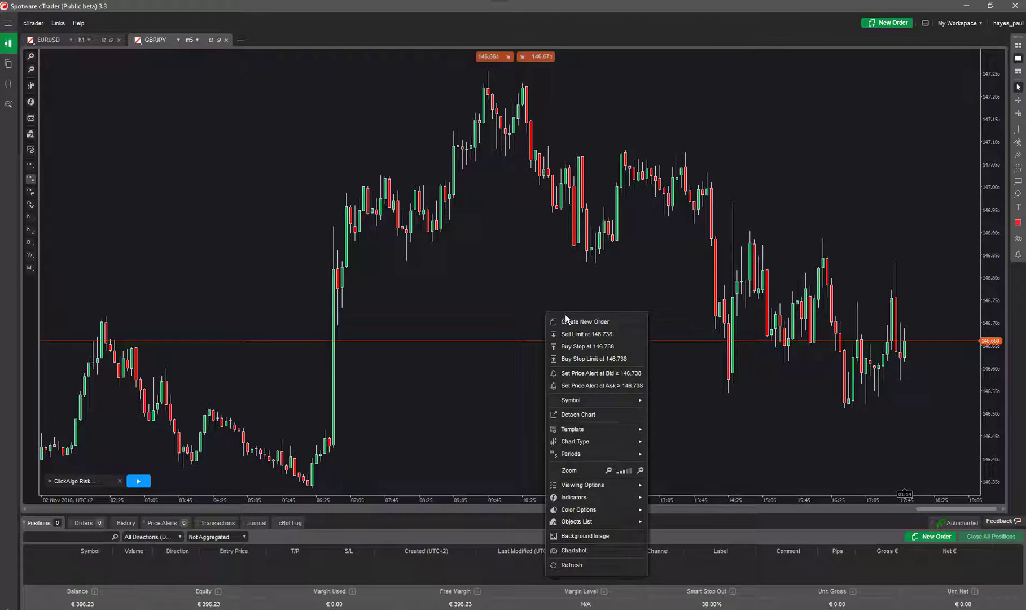
Step: Apply the light Default template to the chart
{"action": "mouse_move", "coordinate": [585, 406]}
{"action": "mouse_move", "coordinate": [587, 429]}
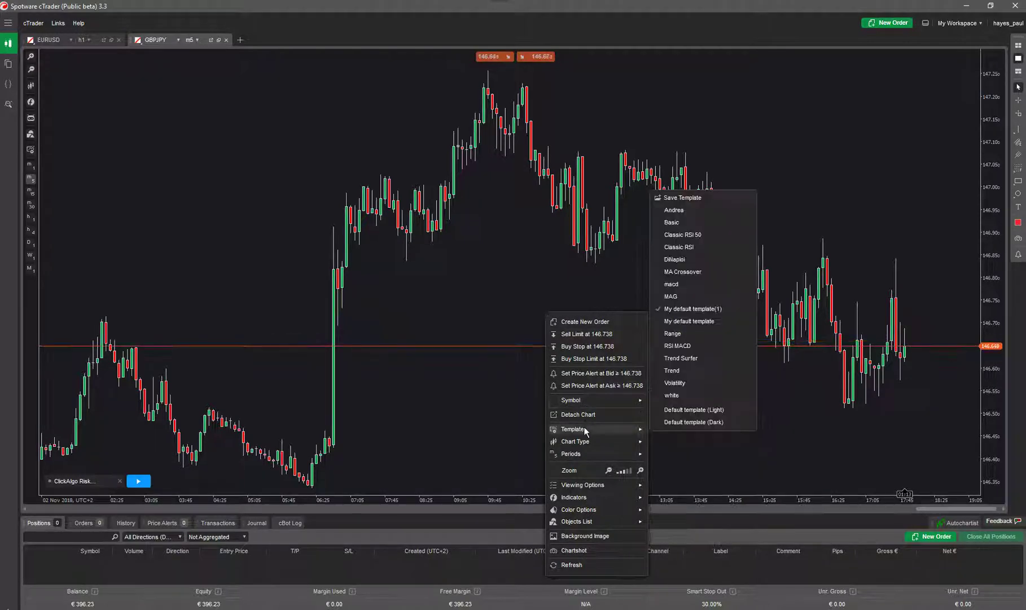
{"action": "left_click", "coordinate": [676, 415]}
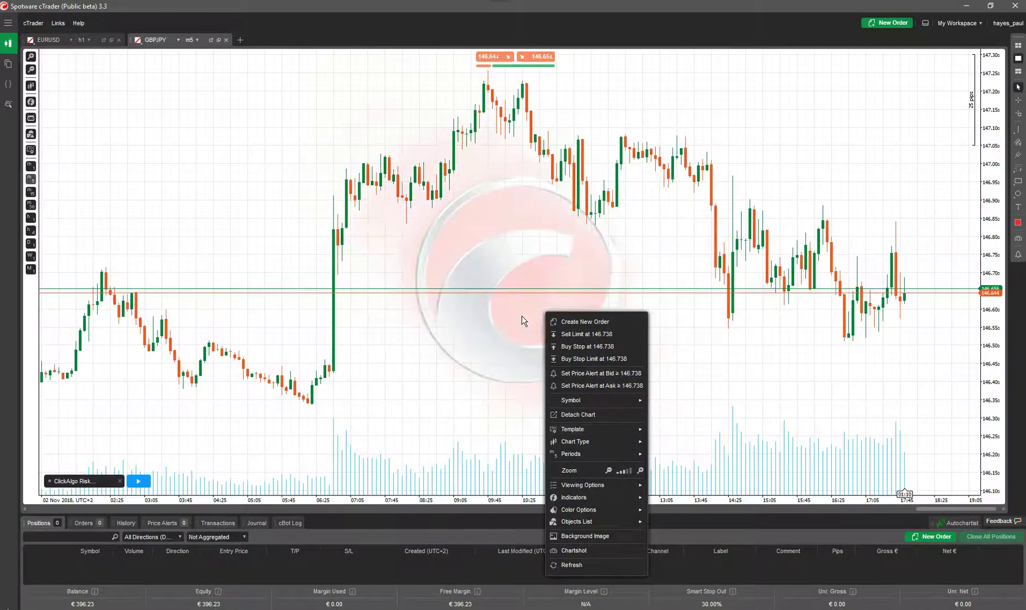
Step: Hide grid, period separators, tick volume, deal map, scale, alerts, sentiment and targets
{"action": "right_click", "coordinate": [753, 255]}
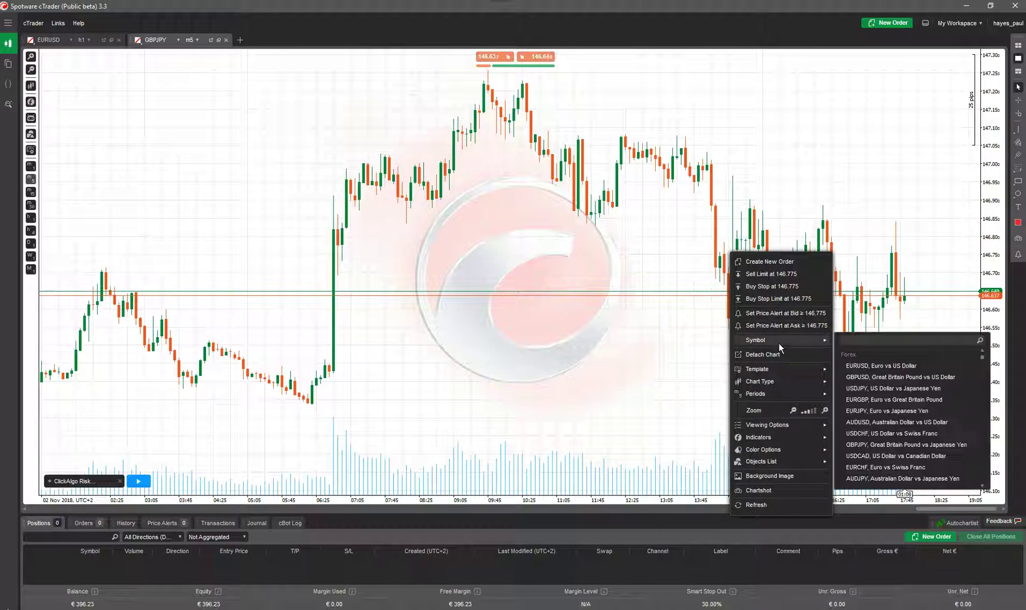
{"action": "mouse_move", "coordinate": [813, 426]}
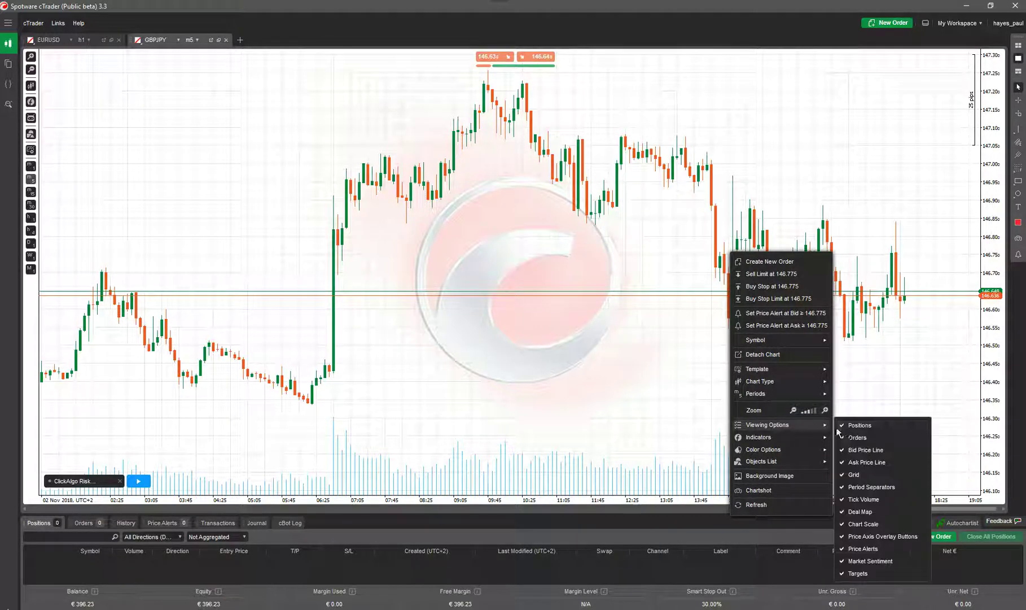
{"action": "left_click", "coordinate": [856, 475]}
{"action": "left_click", "coordinate": [858, 486]}
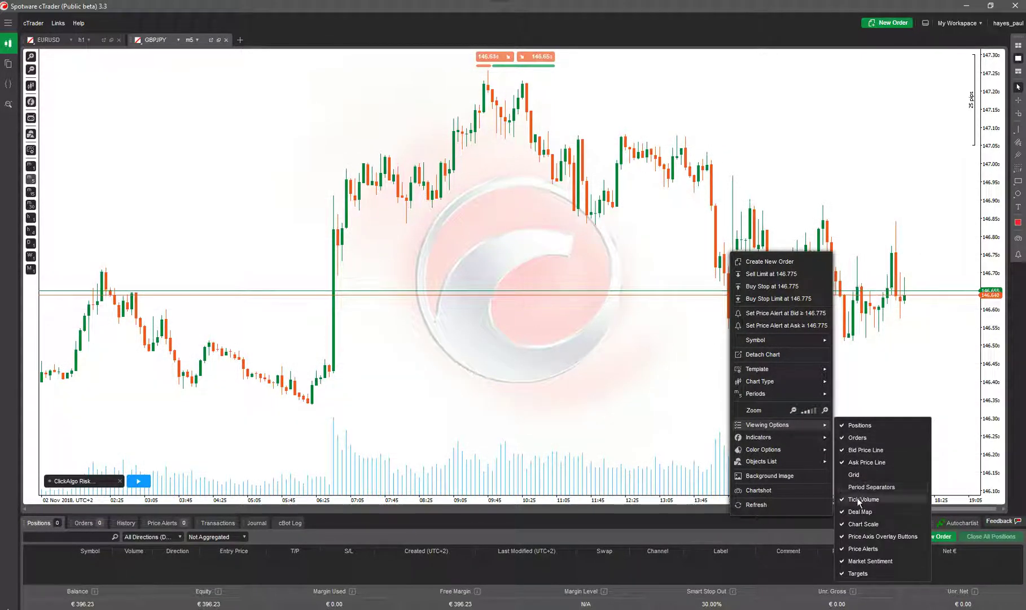
{"action": "left_click", "coordinate": [858, 499]}
{"action": "left_click", "coordinate": [858, 511]}
{"action": "left_click", "coordinate": [858, 523]}
{"action": "left_click", "coordinate": [856, 536]}
{"action": "left_click", "coordinate": [858, 549]}
{"action": "left_click", "coordinate": [858, 561]}
{"action": "left_click", "coordinate": [858, 573]}
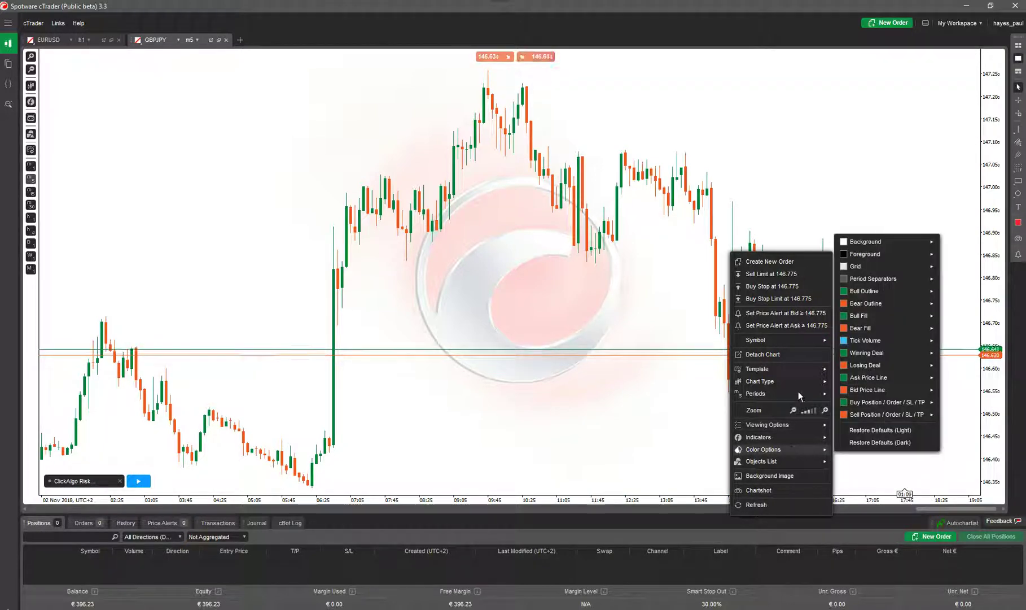
Step: Set the chart background image to None, save, and start the ClickAlgo Risk cBot
{"action": "left_click", "coordinate": [779, 475]}
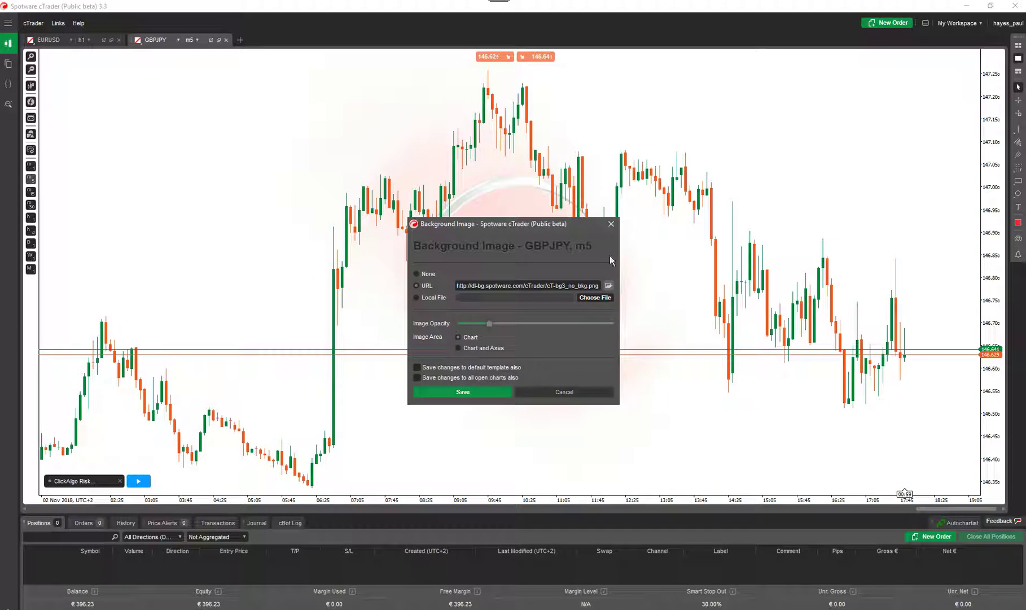
{"action": "left_click", "coordinate": [424, 276]}
{"action": "left_click", "coordinate": [481, 392]}
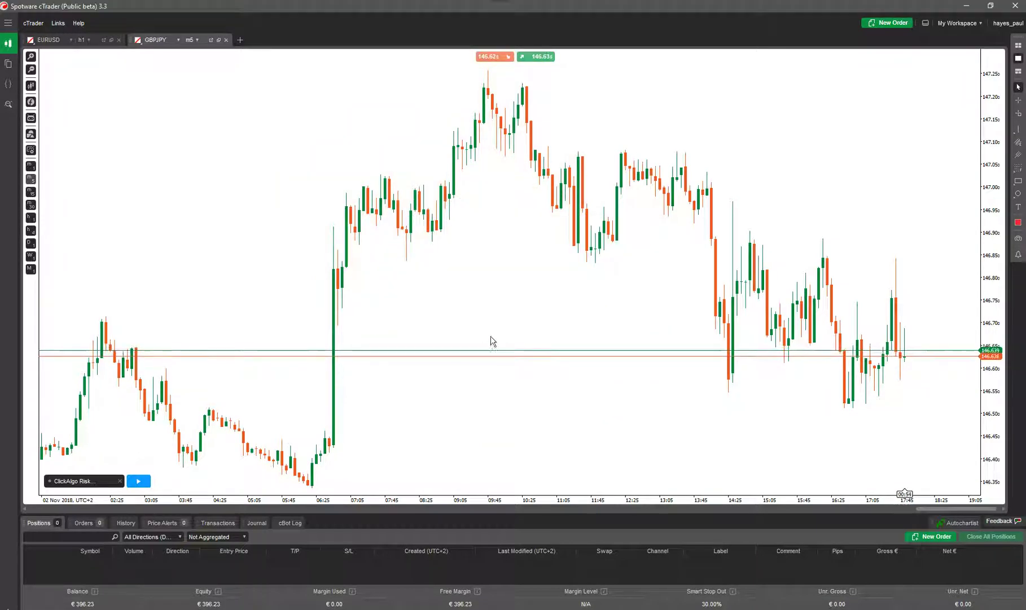
{"action": "left_click", "coordinate": [142, 484]}
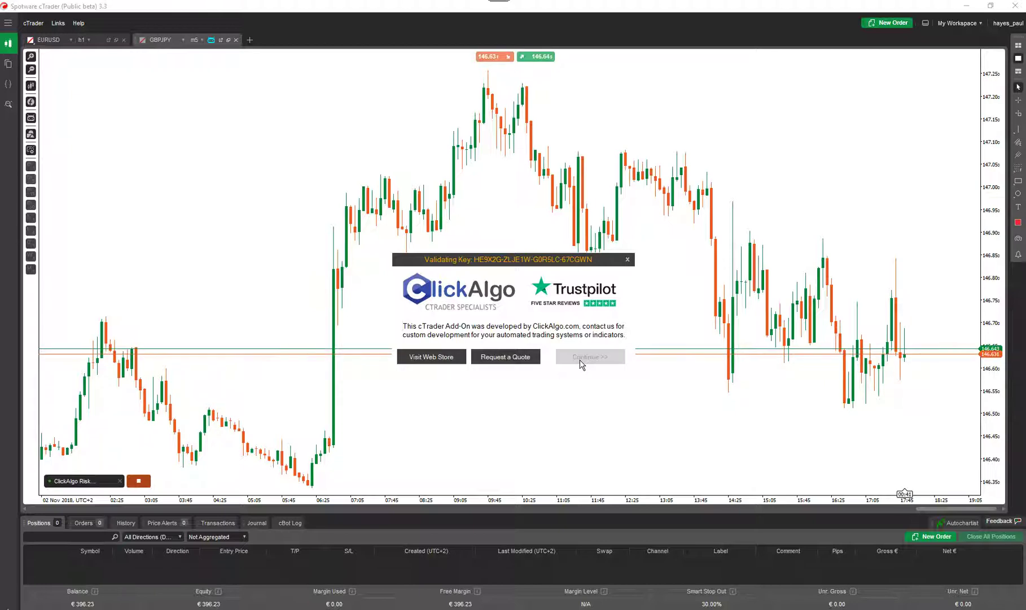
Step: Continue past the ClickAlgo splash and move the GBPJPY Minute5 panel to the chart top
{"action": "left_click", "coordinate": [580, 360]}
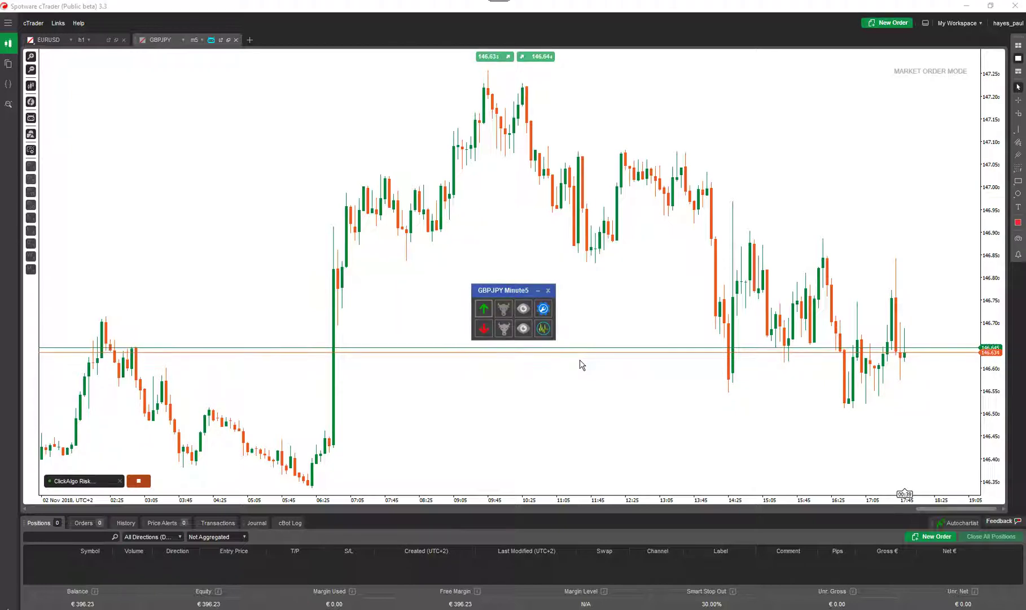
{"action": "left_click_drag", "start_coordinate": [518, 292], "coordinate": [617, 90]}
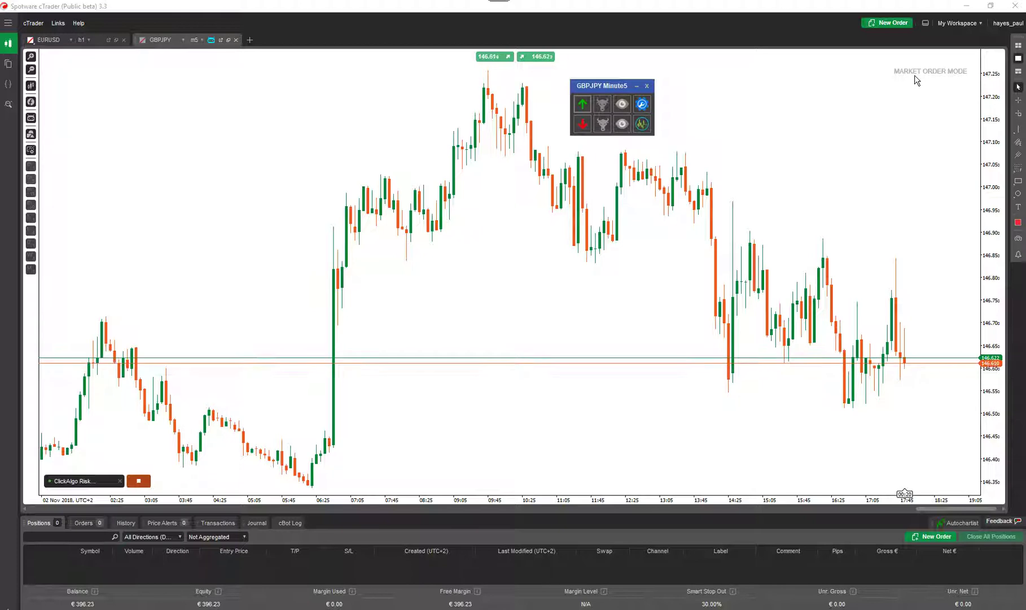
Step: Set the tool's order type to Stop and draw a buy stop risk/reward zone
{"action": "left_click", "coordinate": [643, 104]}
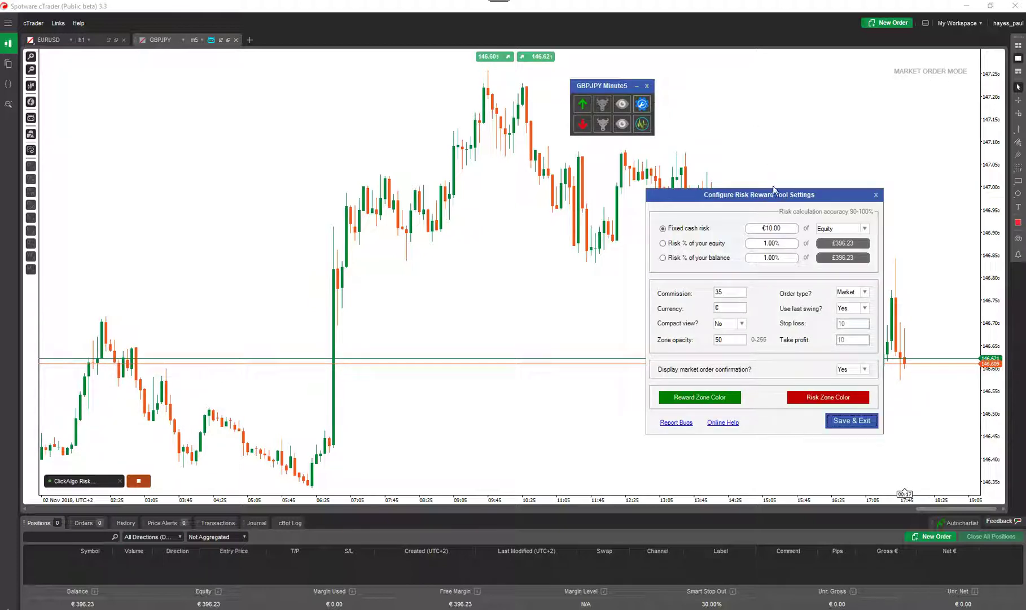
{"action": "left_click_drag", "start_coordinate": [772, 194], "coordinate": [763, 157]}
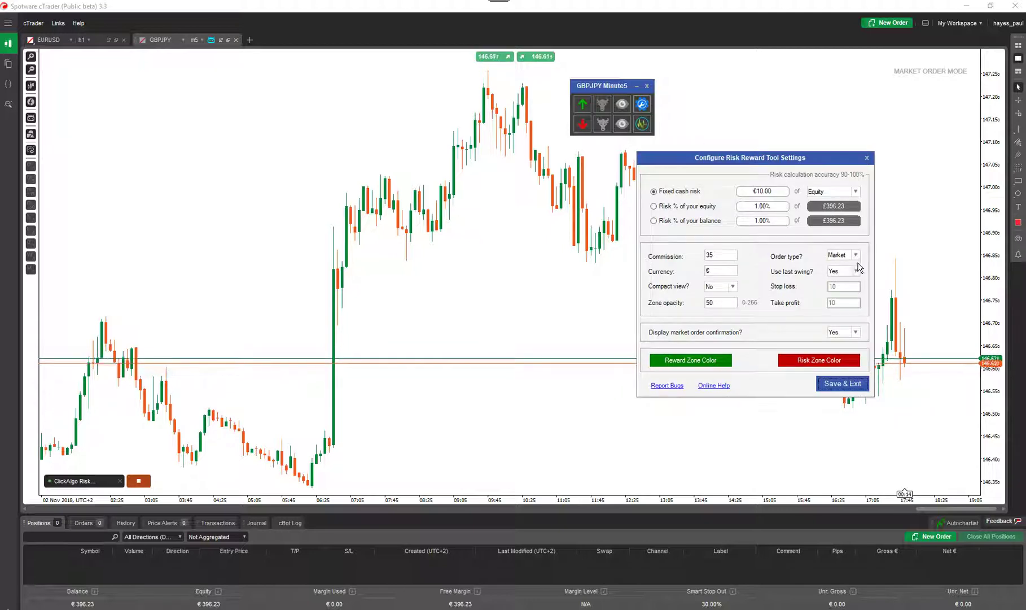
{"action": "left_click", "coordinate": [853, 272]}
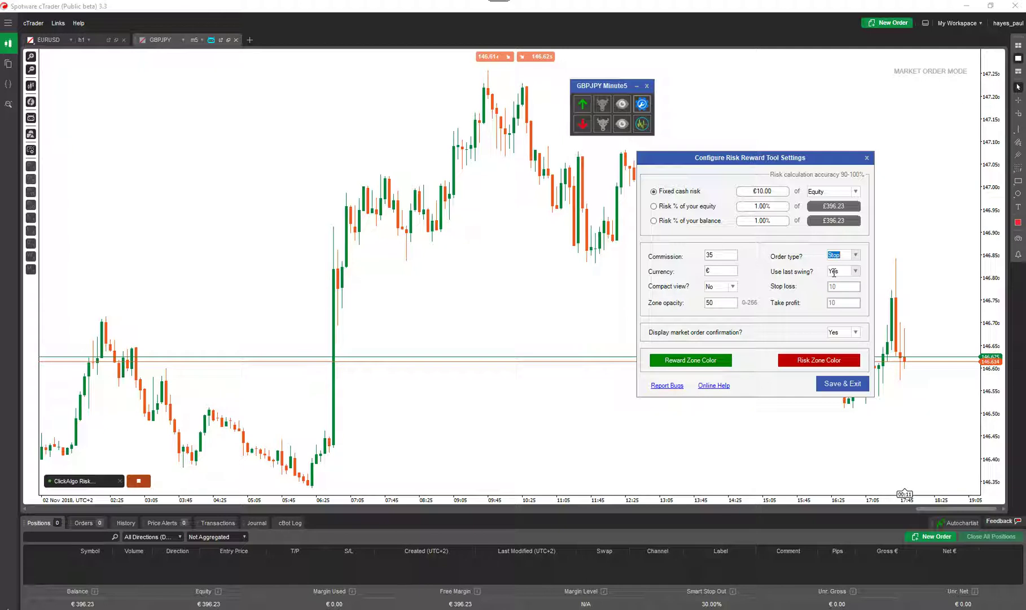
{"action": "left_click", "coordinate": [841, 383]}
{"action": "left_click", "coordinate": [583, 103]}
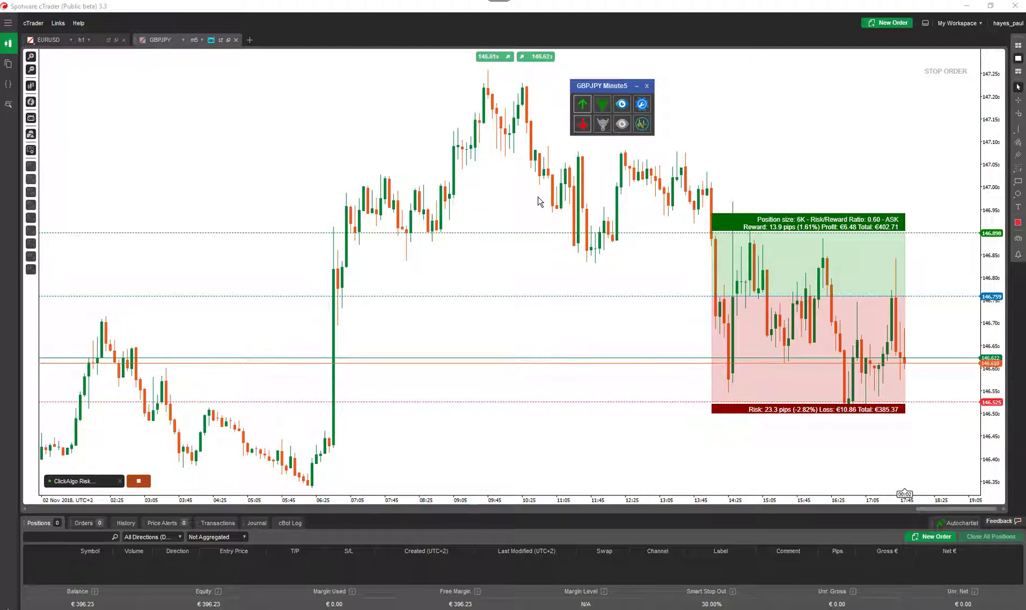
Step: Move the panel left, then drag take profit to 147.094 and stop loss to 146.452
{"action": "left_click_drag", "start_coordinate": [606, 90], "coordinate": [311, 84]}
{"action": "left_click_drag", "start_coordinate": [638, 232], "coordinate": [634, 144]}
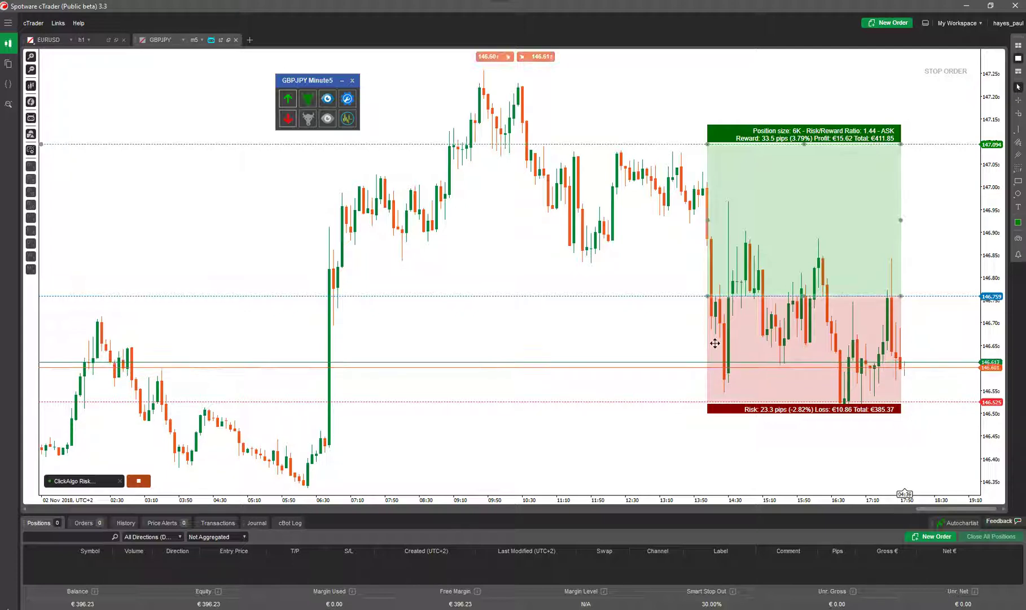
{"action": "mouse_move", "coordinate": [644, 403]}
{"action": "left_mouse_down"}
{"action": "mouse_move", "coordinate": [643, 428]}
{"action": "mouse_move", "coordinate": [645, 417]}
{"action": "left_mouse_up"}
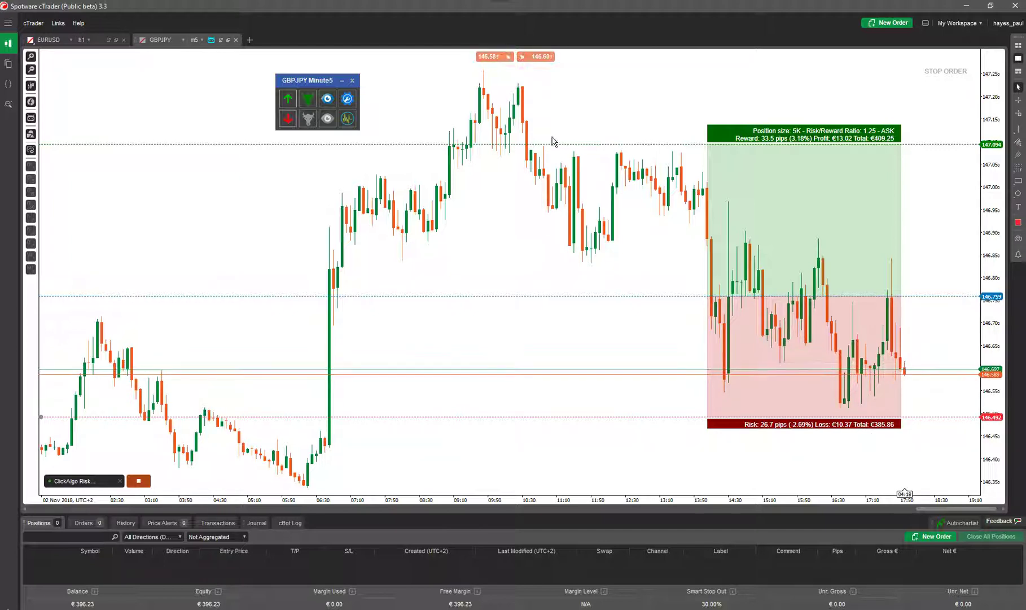
Step: Resave the tool settings, then lower the stop loss to about 146.519 to enlarge the risk
{"action": "left_click", "coordinate": [347, 98]}
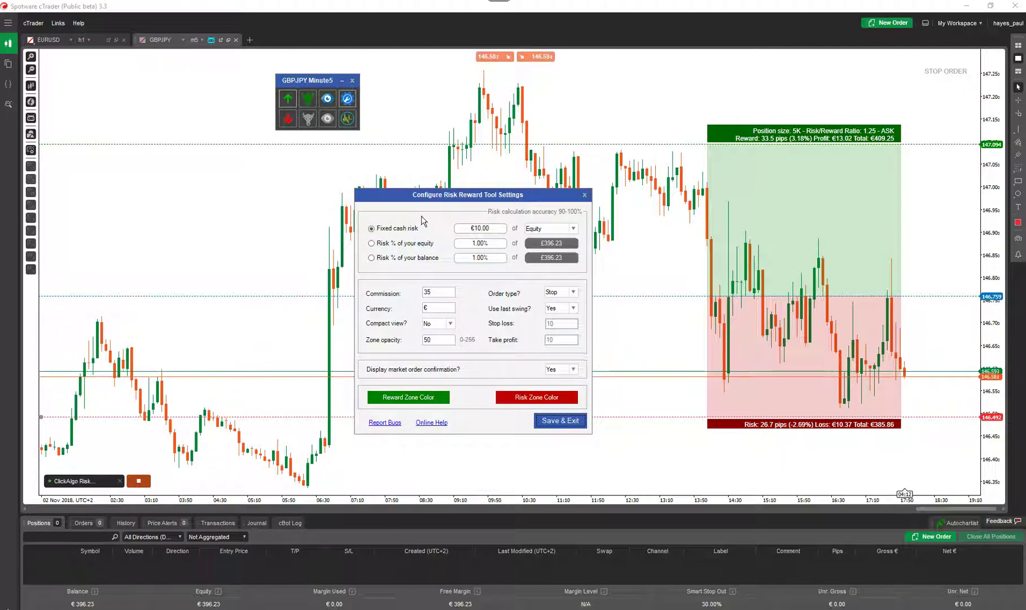
{"action": "left_click", "coordinate": [572, 420]}
{"action": "left_click", "coordinate": [514, 343]}
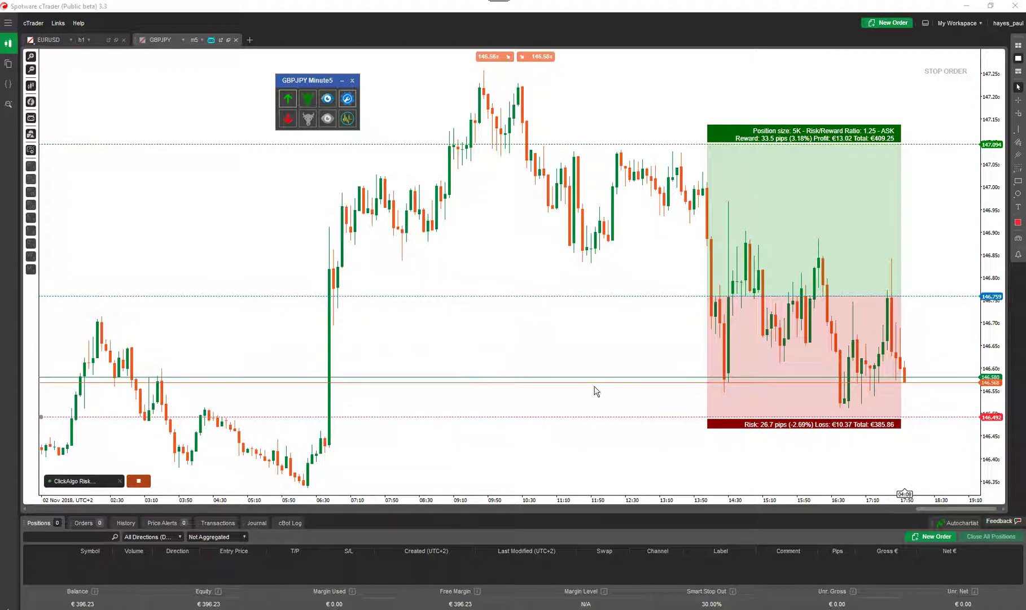
{"action": "left_click_drag", "start_coordinate": [605, 416], "coordinate": [591, 392]}
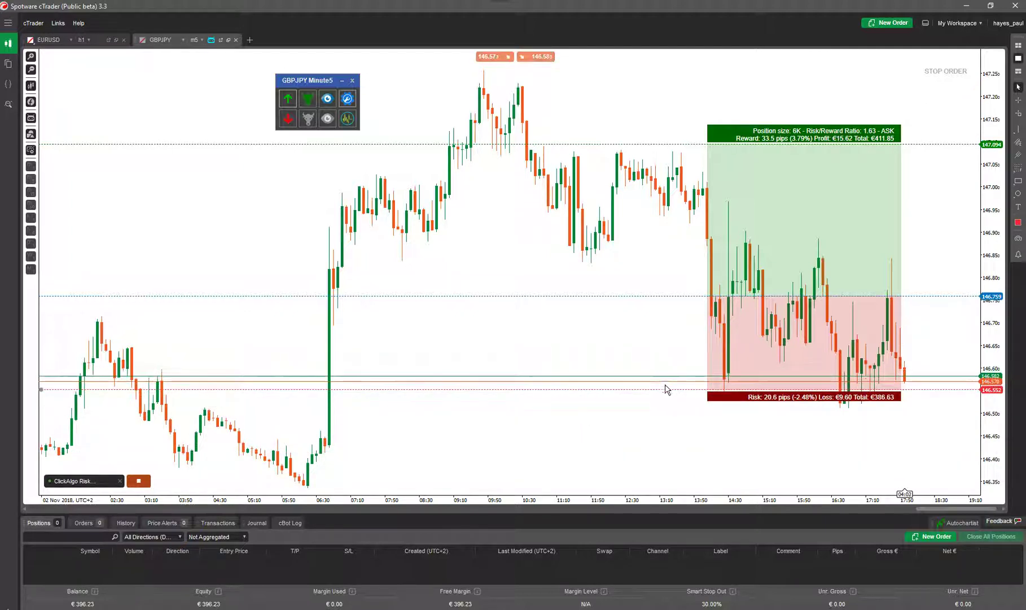
{"action": "left_click_drag", "start_coordinate": [660, 390], "coordinate": [658, 398]}
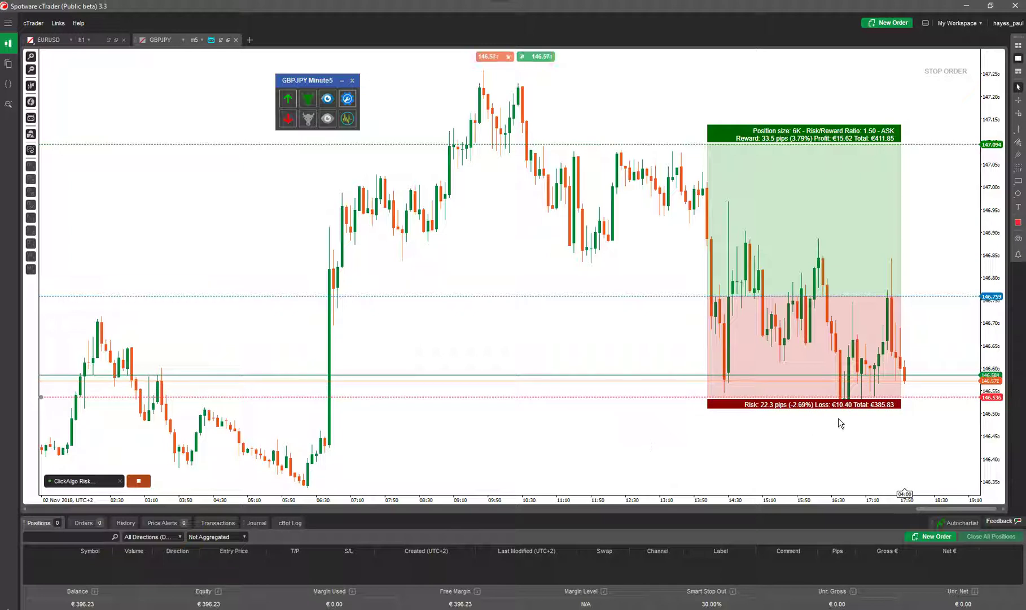
{"action": "left_click_drag", "start_coordinate": [648, 397], "coordinate": [649, 415]}
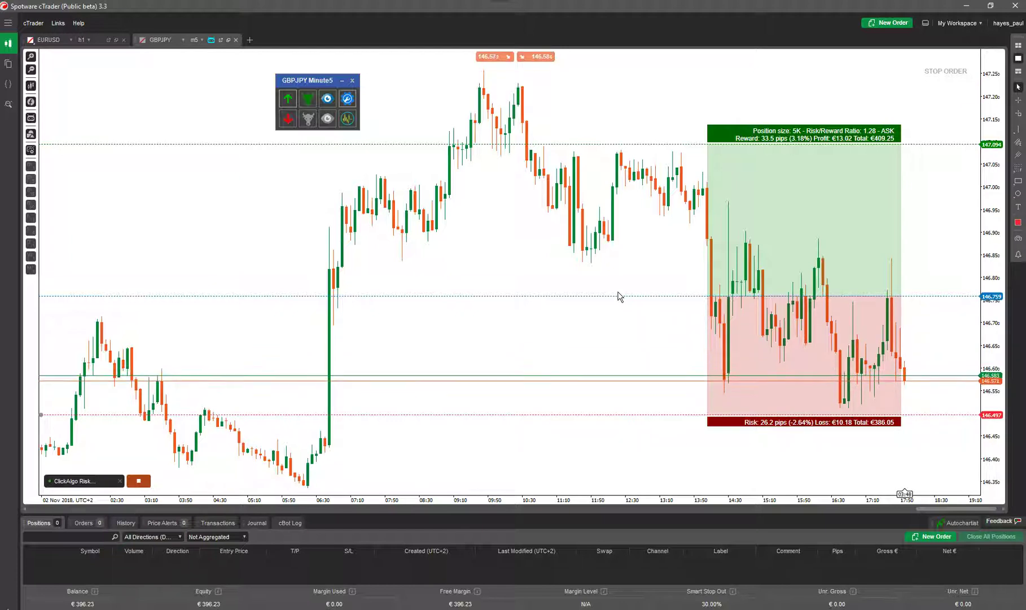
Step: Move the entry level to 146.812 and widen the risk/reward box to the left
{"action": "left_click_drag", "start_coordinate": [616, 262], "coordinate": [612, 236]}
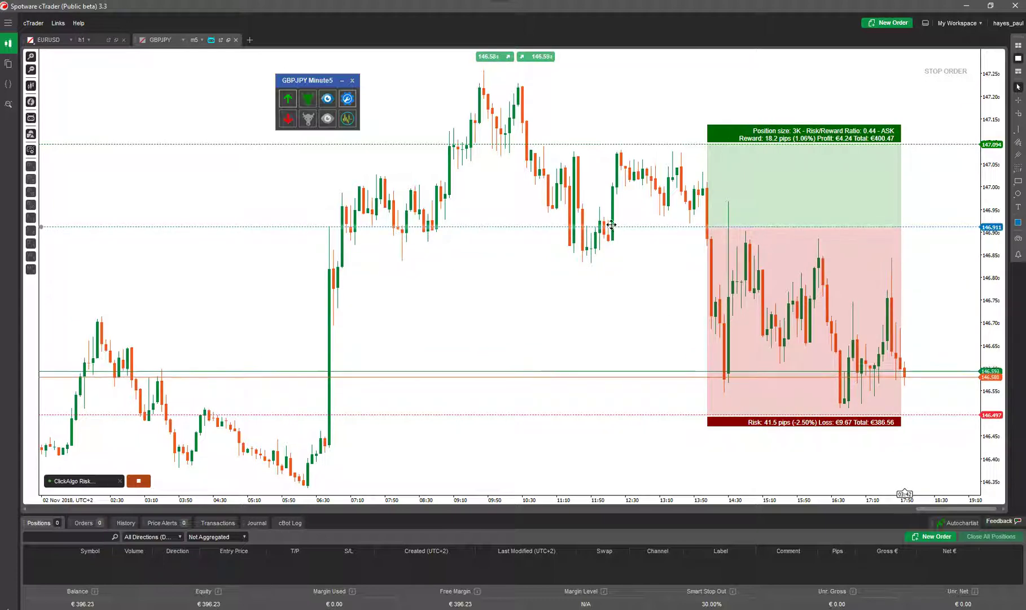
{"action": "left_click_drag", "start_coordinate": [612, 225], "coordinate": [611, 269]}
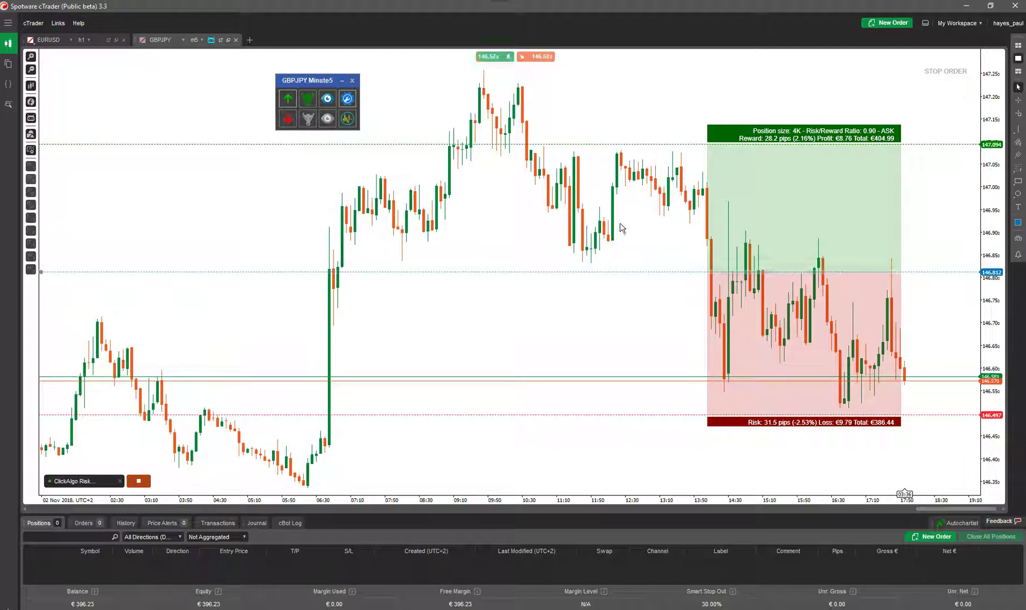
{"action": "mouse_move", "coordinate": [709, 205]}
{"action": "left_mouse_down"}
{"action": "mouse_move", "coordinate": [621, 208]}
{"action": "mouse_move", "coordinate": [724, 214]}
{"action": "left_mouse_up"}
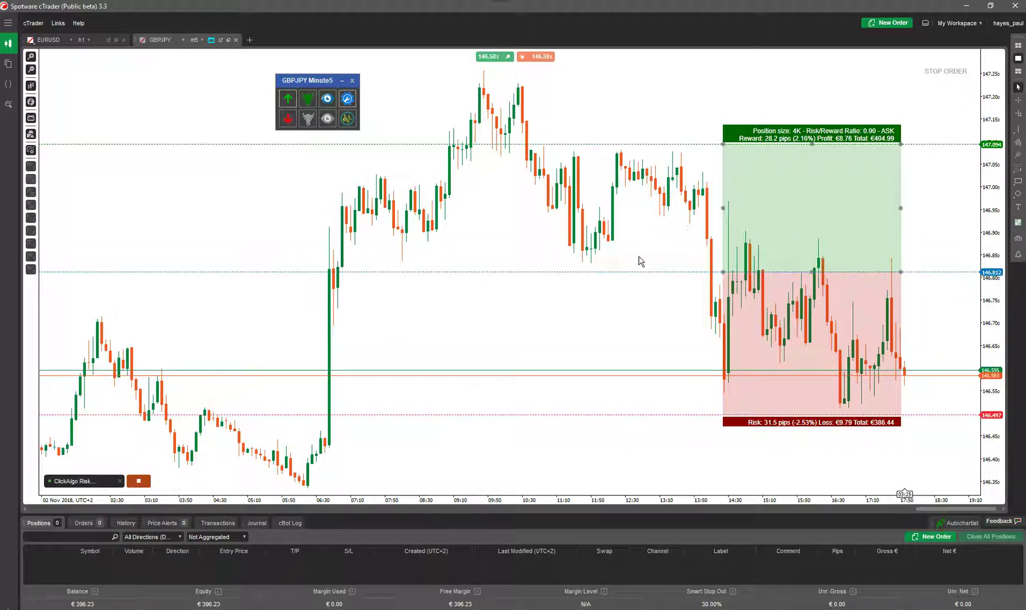
Step: Place the buy stop, then adjust it: TP 146.936, entry raised, SL 146.496
{"action": "left_click", "coordinate": [307, 100]}
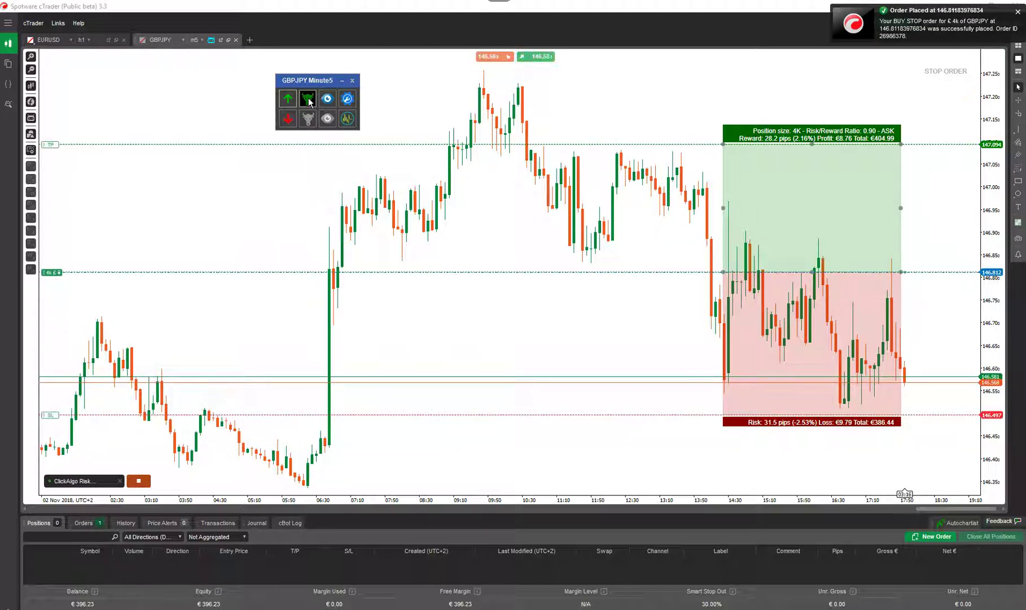
{"action": "left_click_drag", "start_coordinate": [320, 82], "coordinate": [323, 63]}
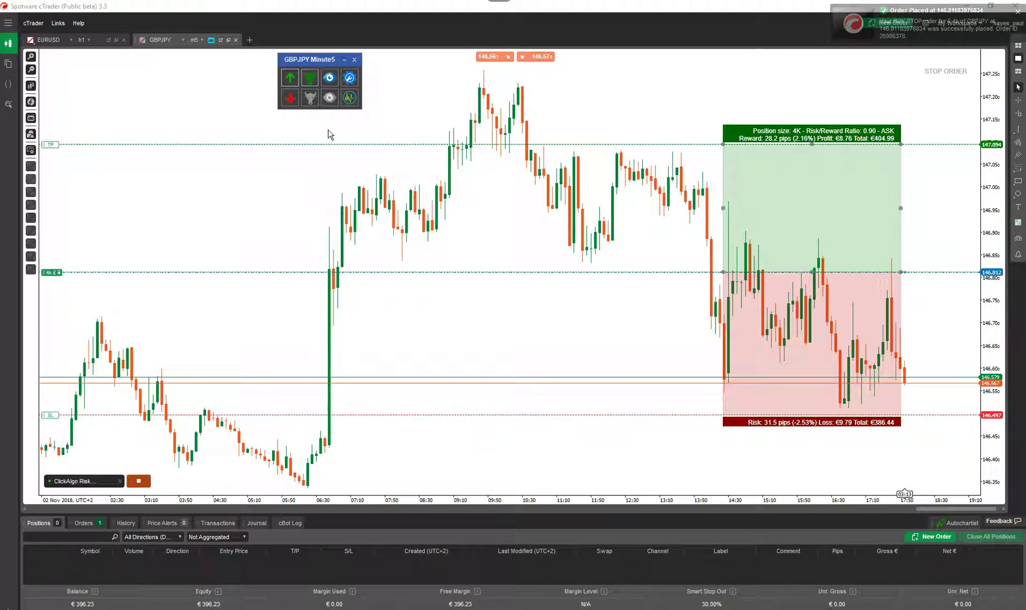
{"action": "mouse_move", "coordinate": [111, 152]}
{"action": "left_click_drag", "start_coordinate": [64, 148], "coordinate": [47, 221]}
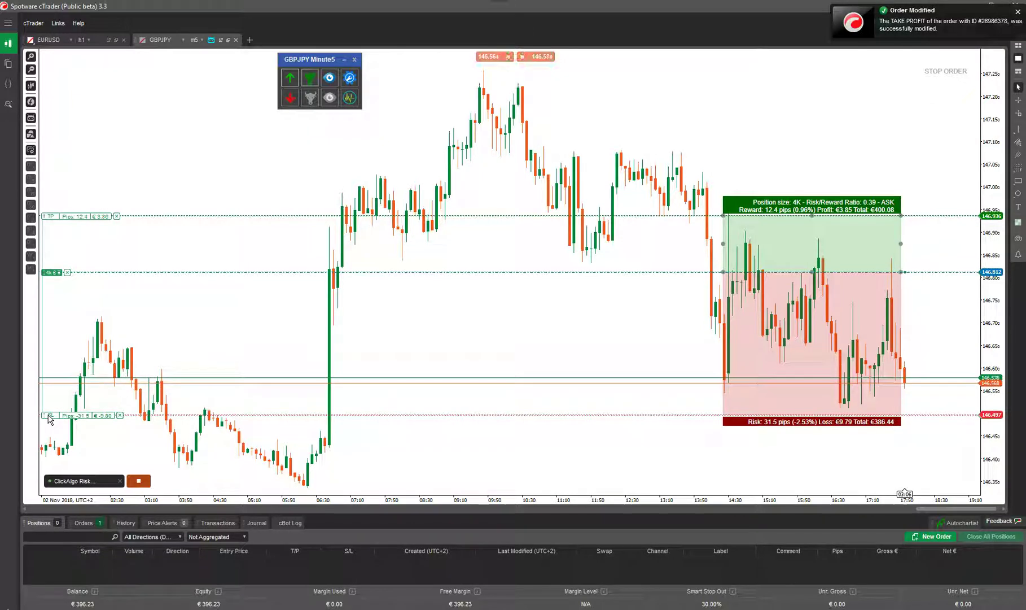
{"action": "left_click_drag", "start_coordinate": [50, 415], "coordinate": [52, 404]}
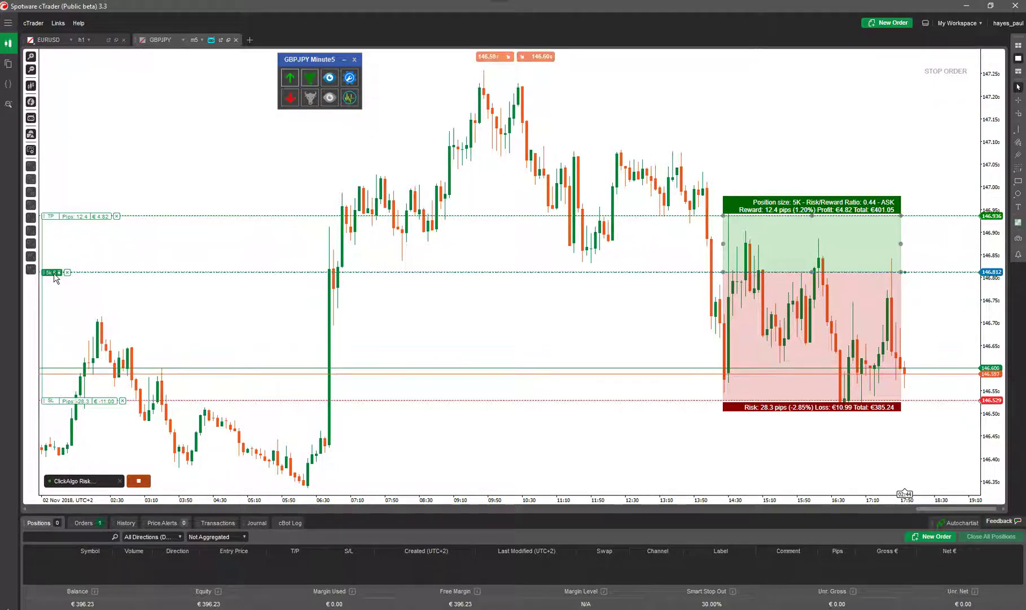
{"action": "left_click_drag", "start_coordinate": [55, 272], "coordinate": [59, 204]}
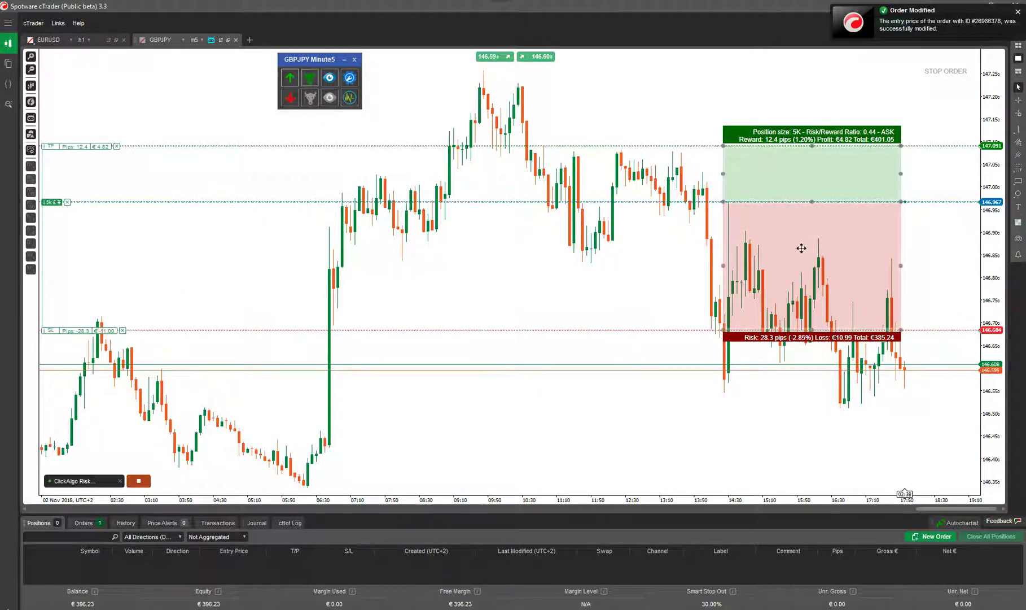
{"action": "left_click_drag", "start_coordinate": [57, 336], "coordinate": [63, 421]}
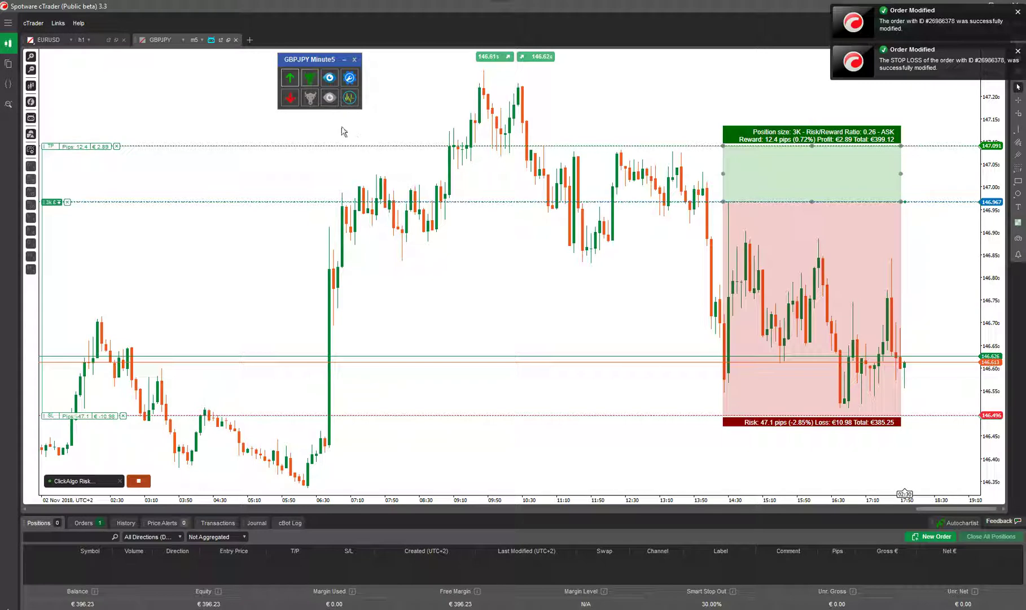
Step: Toggle the risk/reward overlay and lower the pending order's entry to 146.927
{"action": "left_click", "coordinate": [290, 79]}
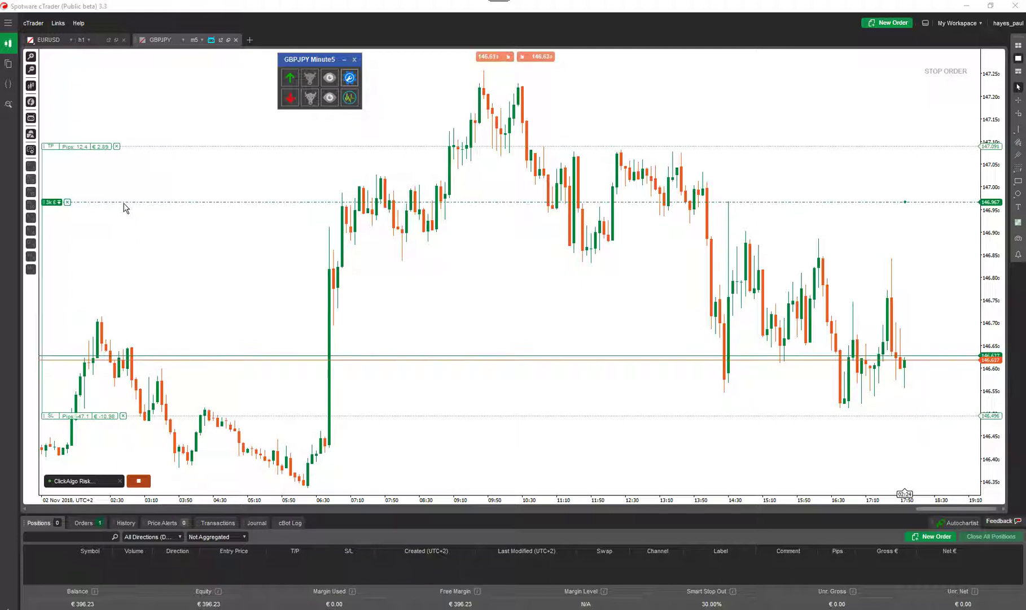
{"action": "left_click", "coordinate": [289, 79]}
{"action": "left_click_drag", "start_coordinate": [57, 203], "coordinate": [59, 213]}
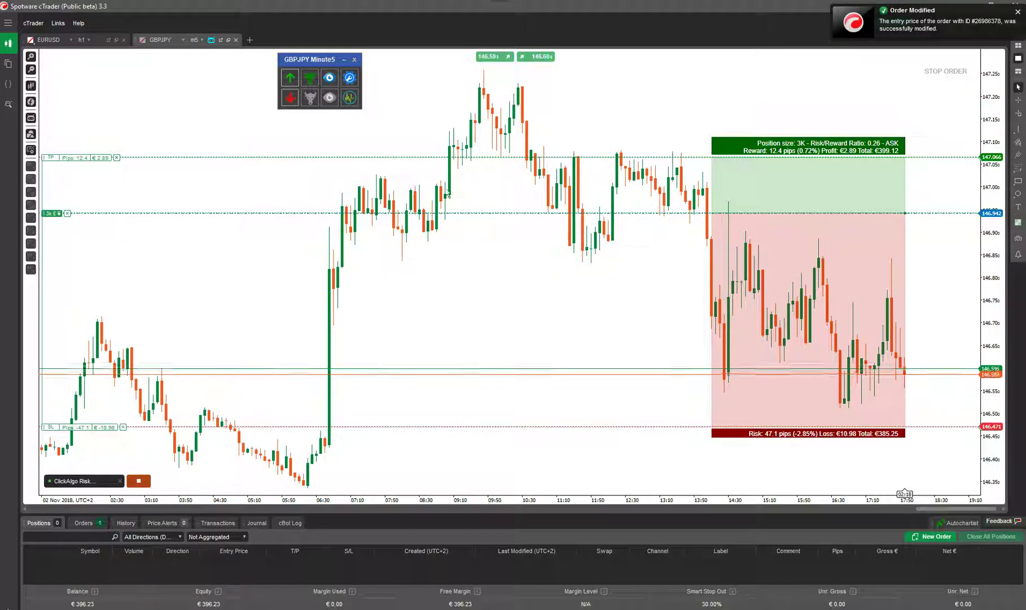
{"action": "left_click", "coordinate": [287, 99]}
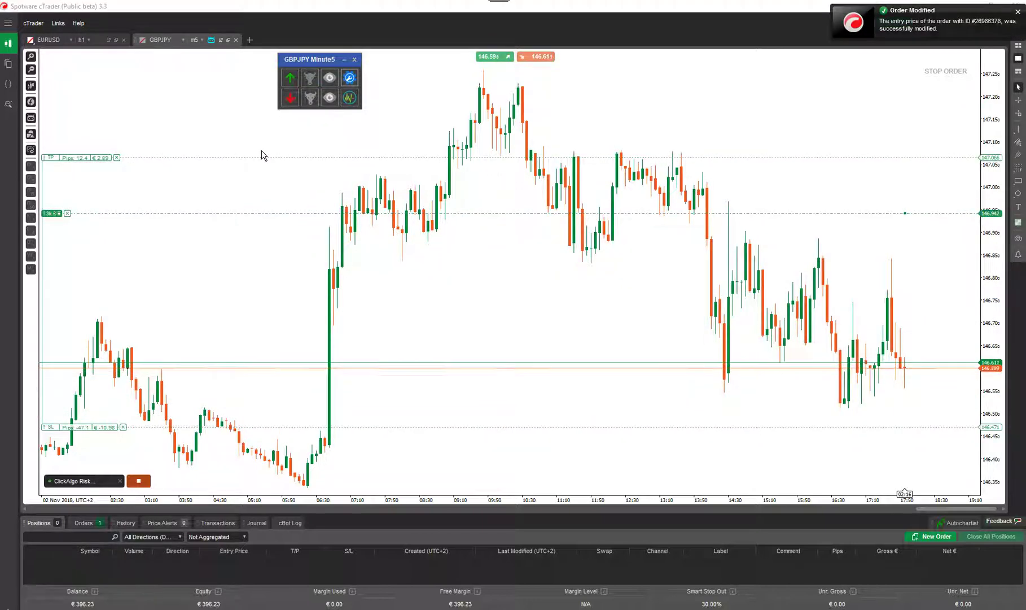
{"action": "left_click", "coordinate": [290, 77]}
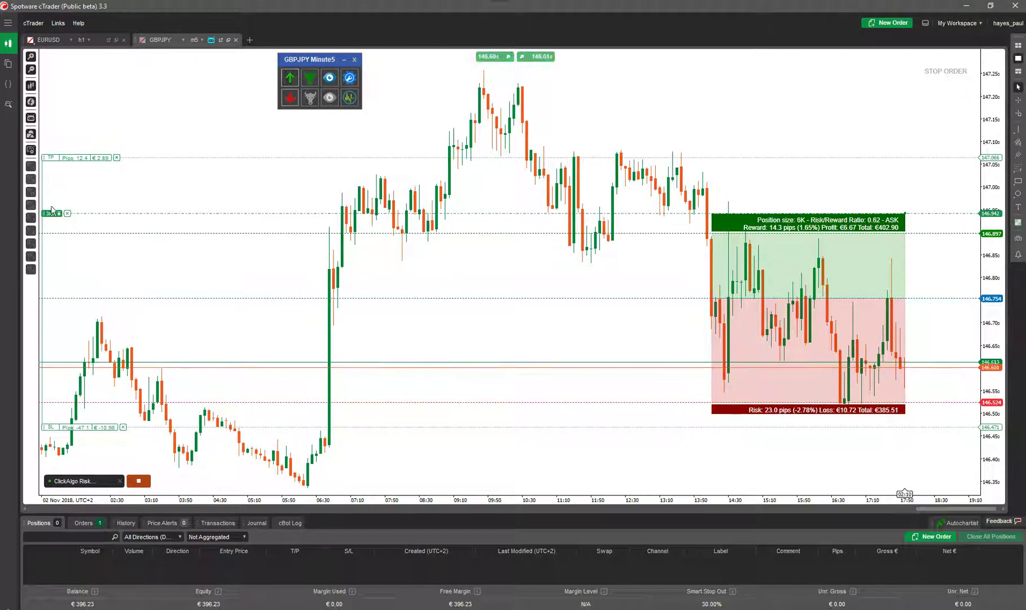
{"action": "left_click_drag", "start_coordinate": [51, 215], "coordinate": [51, 221]}
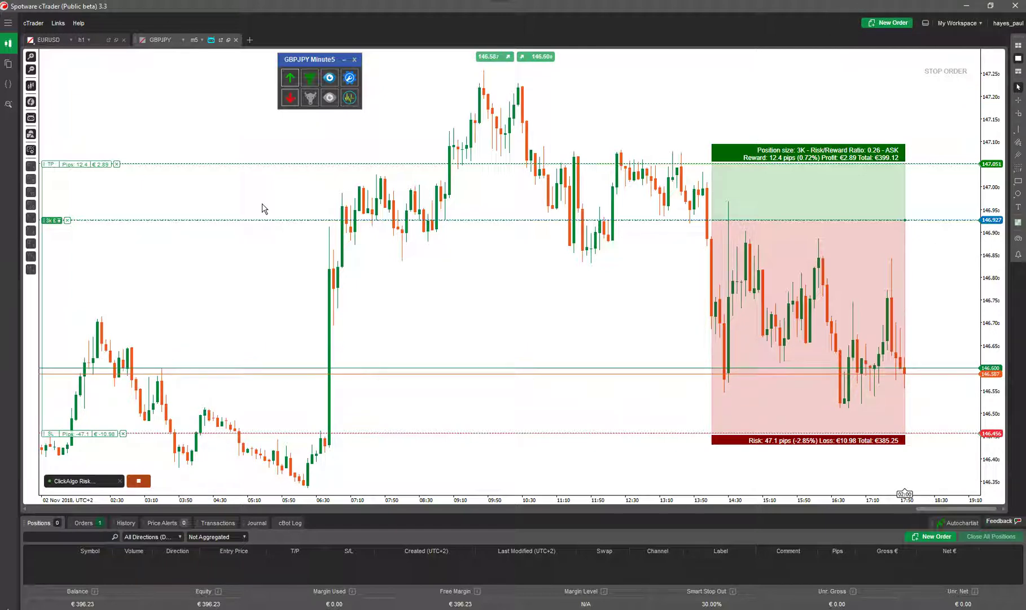
Step: Cancel the buy stop, retry after an invalid entry warning, then remove the box
{"action": "left_click", "coordinate": [68, 220]}
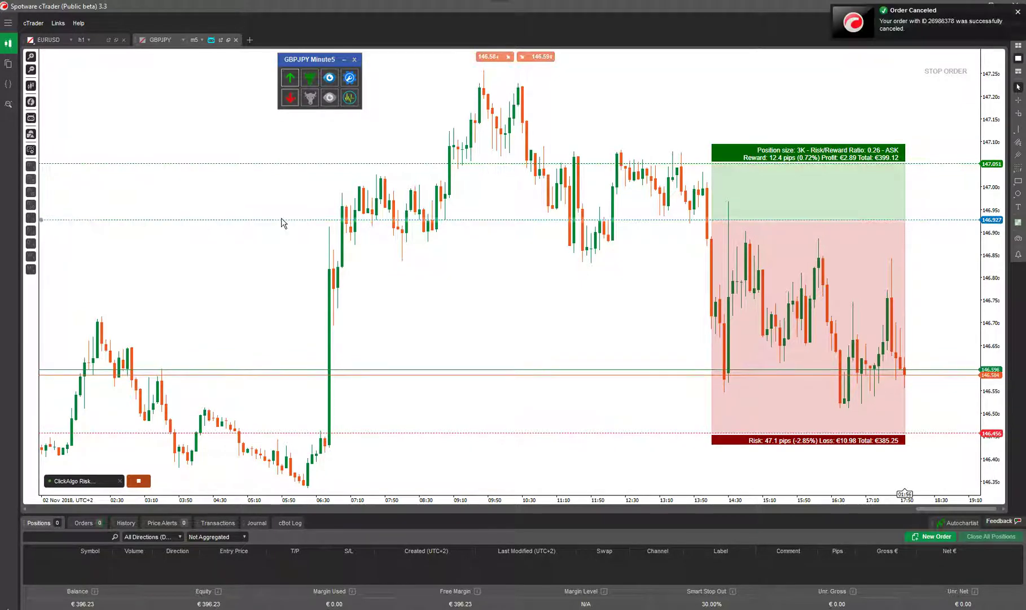
{"action": "left_click_drag", "start_coordinate": [589, 225], "coordinate": [618, 392]}
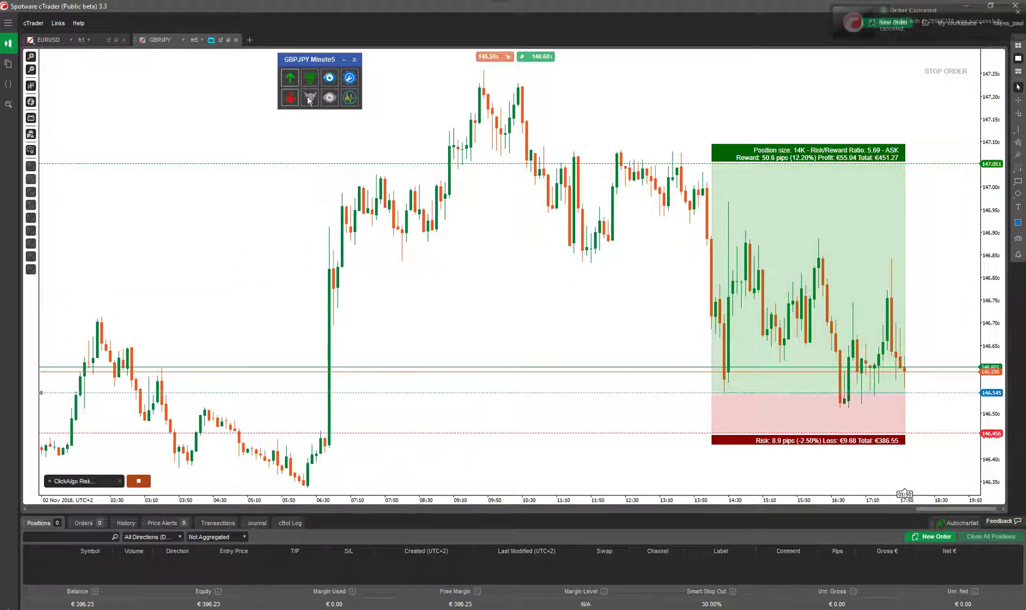
{"action": "left_click", "coordinate": [310, 79]}
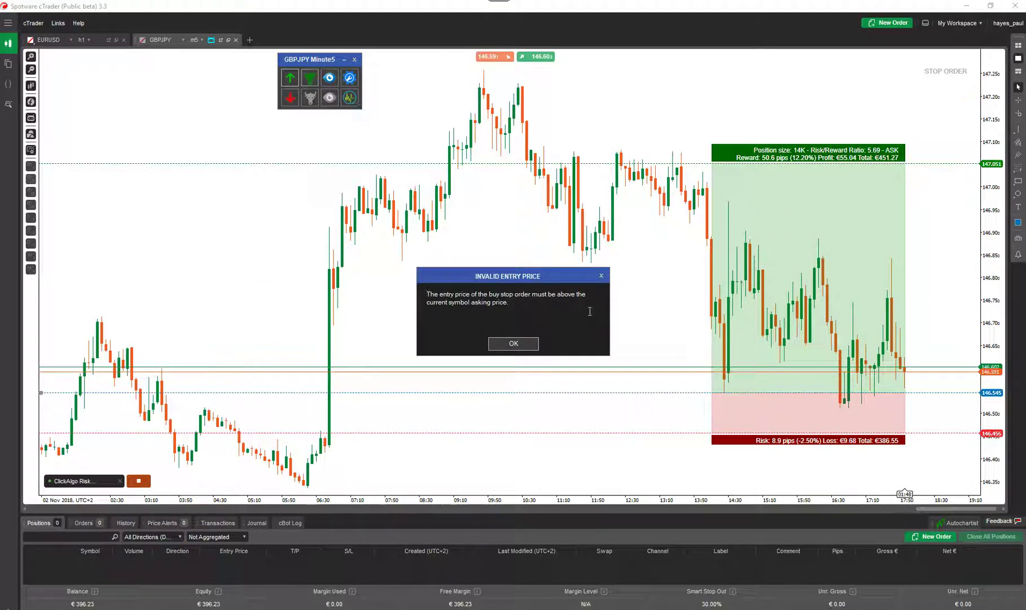
{"action": "left_click", "coordinate": [525, 343]}
{"action": "left_click_drag", "start_coordinate": [480, 392], "coordinate": [476, 330]}
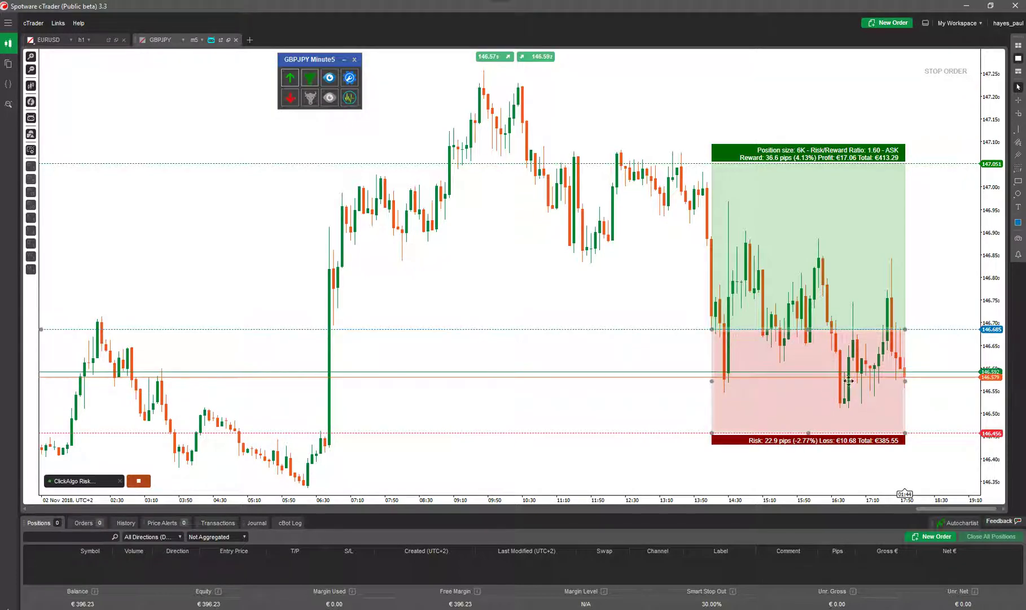
{"action": "left_click", "coordinate": [290, 77]}
Step: Change the risk reward tool's order type to Stop Limit and save
{"action": "left_click", "coordinate": [349, 77]}
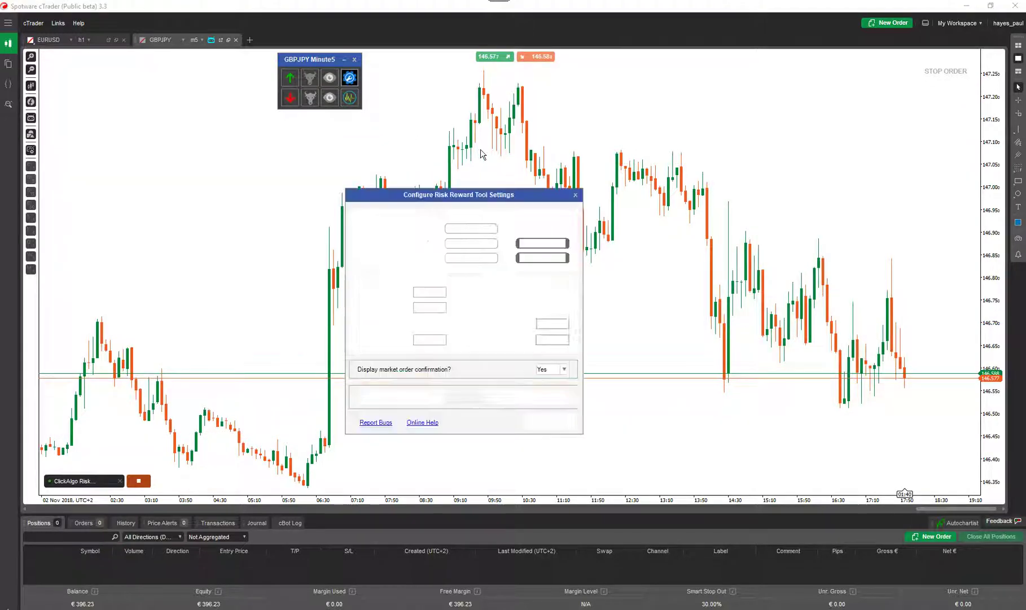
{"action": "left_click", "coordinate": [564, 292]}
{"action": "left_click", "coordinate": [567, 315]}
{"action": "left_click", "coordinate": [561, 422]}
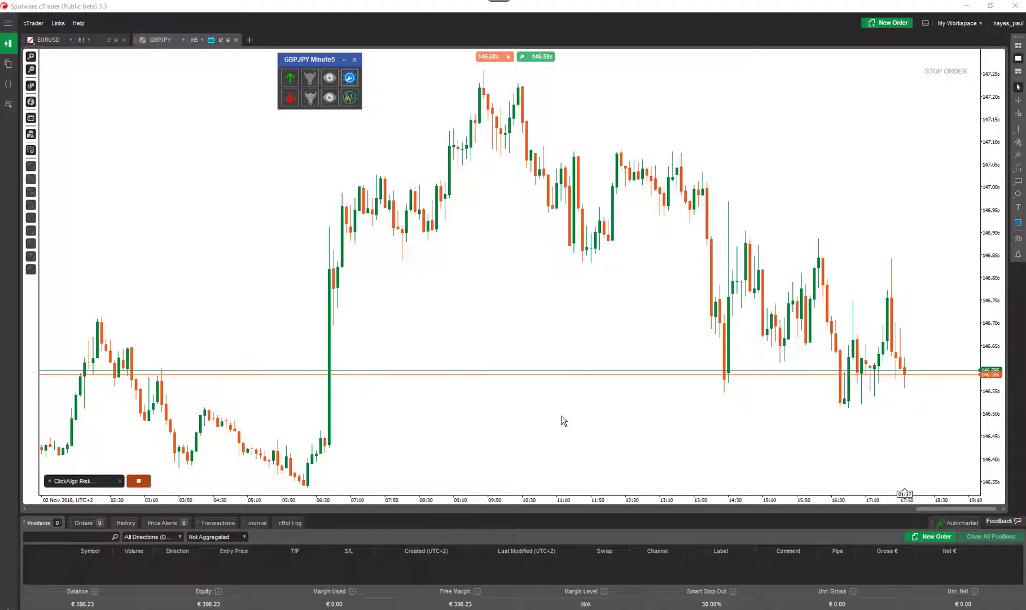
Step: Set up a short with stop loss 147.103, entry 146.900 and take profit 146.472
{"action": "left_click", "coordinate": [310, 97]}
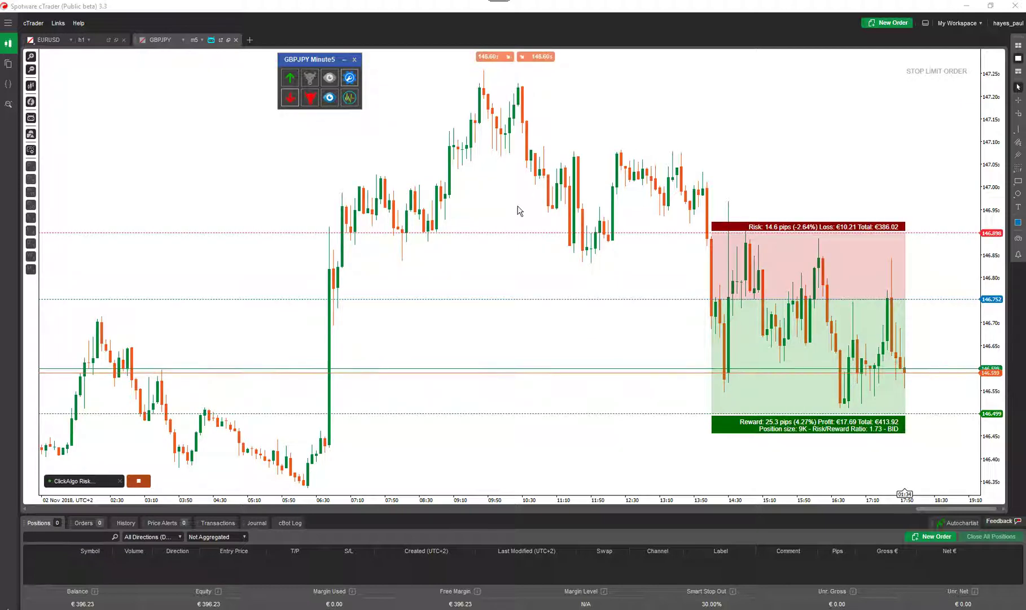
{"action": "left_click_drag", "start_coordinate": [586, 231], "coordinate": [587, 140]}
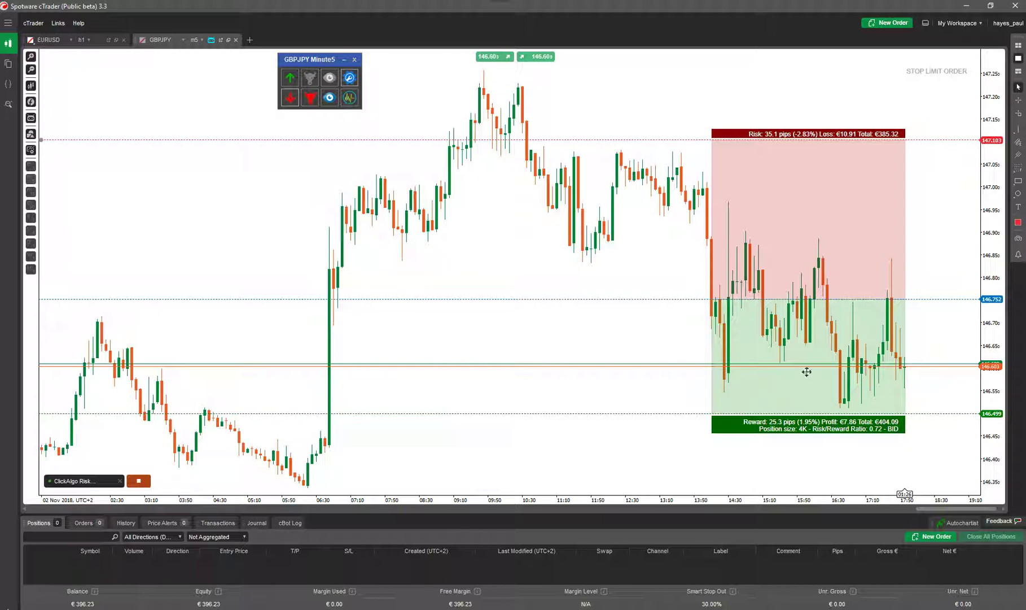
{"action": "left_click_drag", "start_coordinate": [632, 298], "coordinate": [619, 232]}
{"action": "mouse_move", "coordinate": [622, 413]}
{"action": "left_mouse_down"}
{"action": "mouse_move", "coordinate": [620, 392]}
{"action": "mouse_move", "coordinate": [619, 425]}
{"action": "left_mouse_up"}
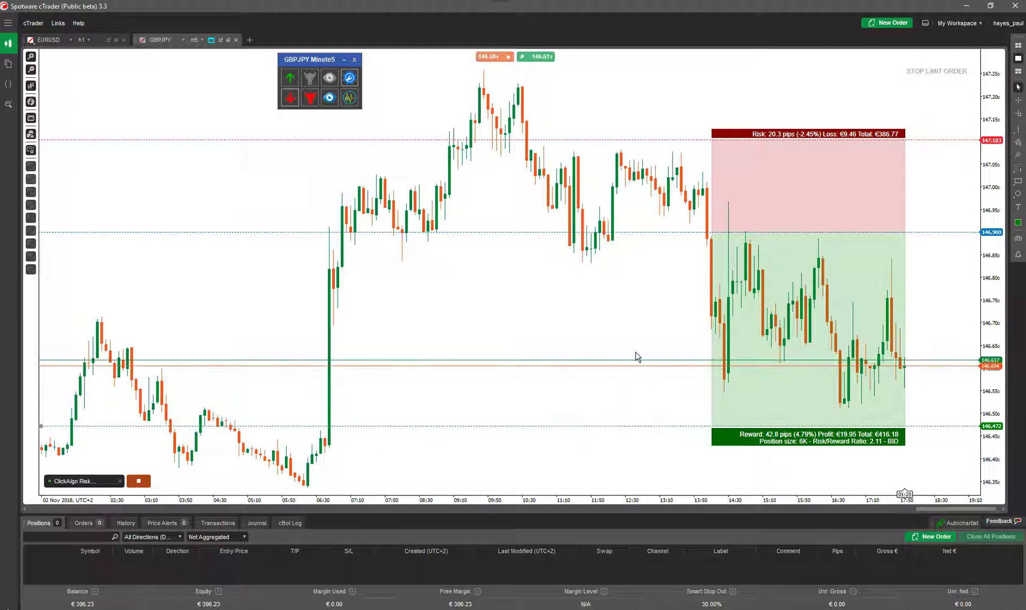
Step: Place and cancel the sell limit, lower entry to 146.812, then switch to long
{"action": "left_click", "coordinate": [310, 98]}
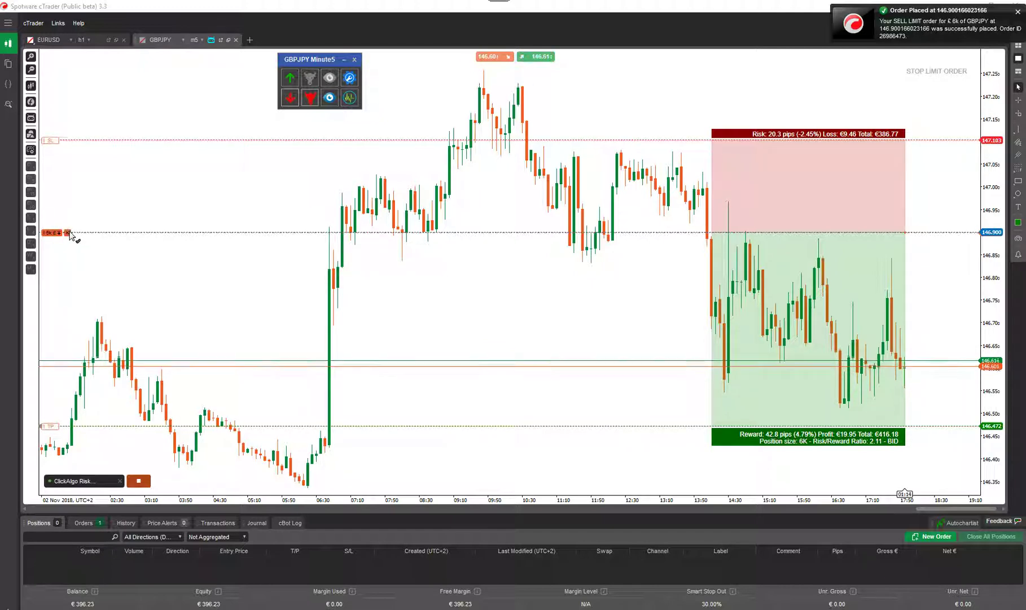
{"action": "left_click", "coordinate": [68, 232]}
{"action": "left_click_drag", "start_coordinate": [80, 230], "coordinate": [78, 270]}
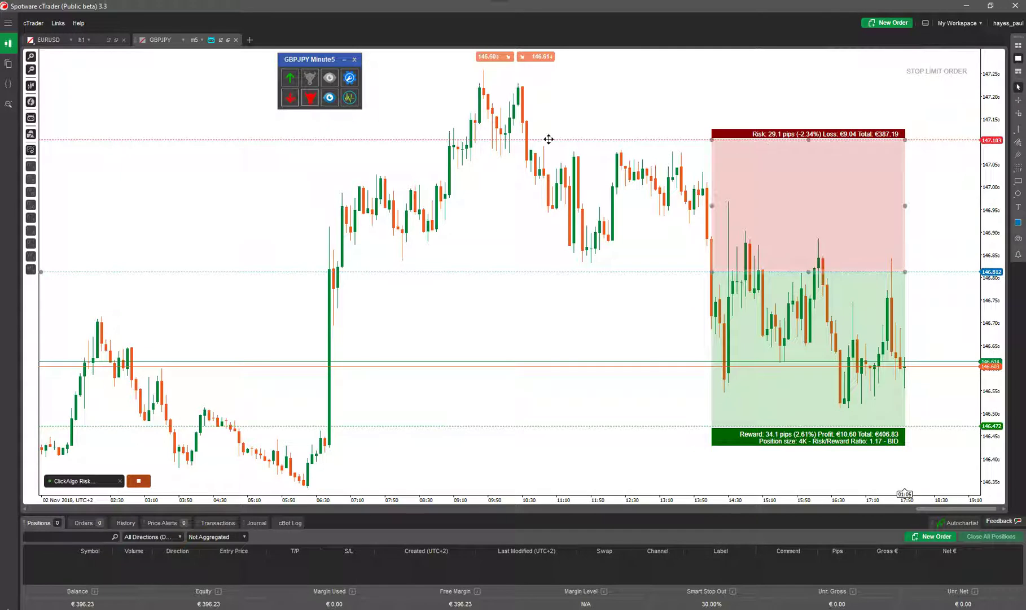
{"action": "left_click", "coordinate": [289, 78]}
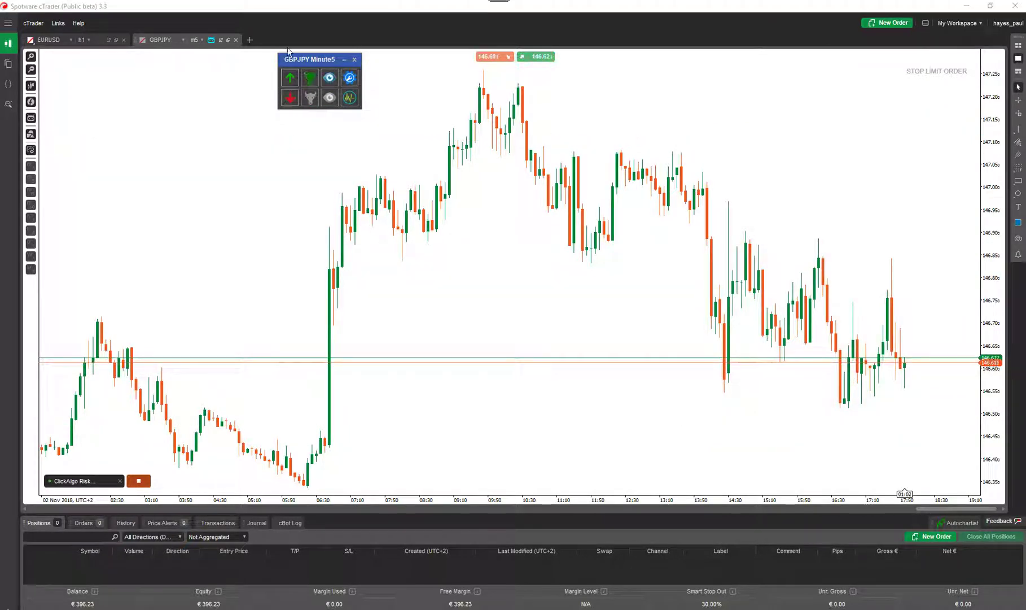
Step: Place a 15K buy limit at 146.502 (TP 147.115, SL 146.416) and a 9K sell limit
{"action": "left_click_drag", "start_coordinate": [622, 233], "coordinate": [615, 134]}
{"action": "left_click_drag", "start_coordinate": [615, 401], "coordinate": [609, 450]}
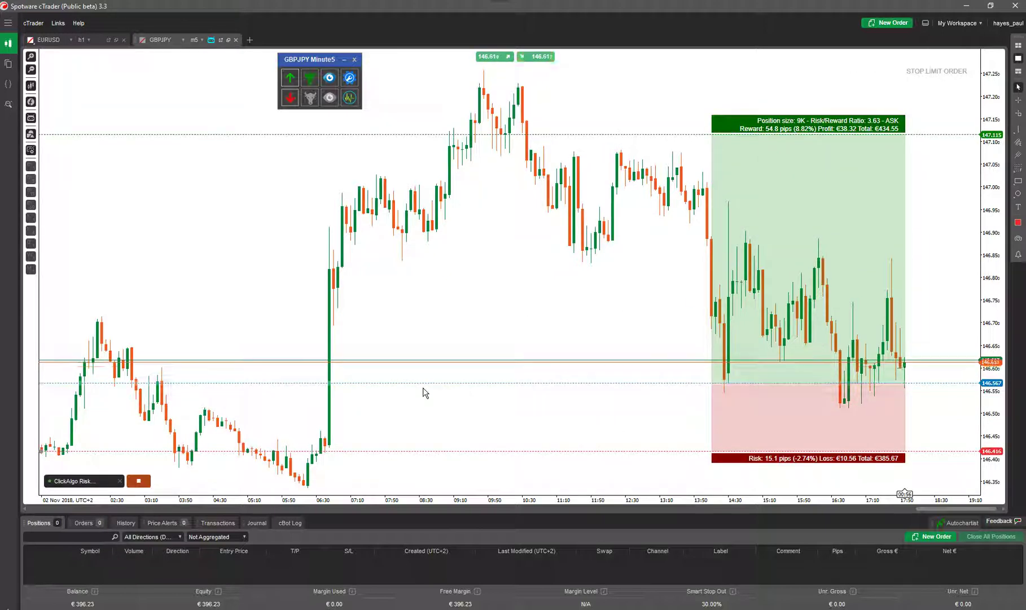
{"action": "left_click_drag", "start_coordinate": [424, 408], "coordinate": [424, 412]}
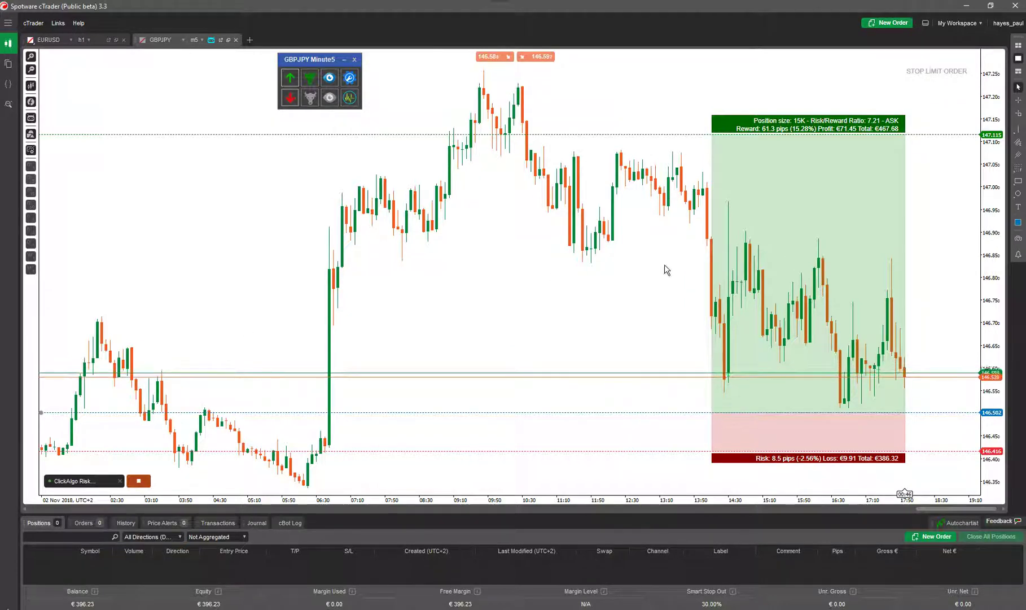
{"action": "left_click", "coordinate": [305, 77]}
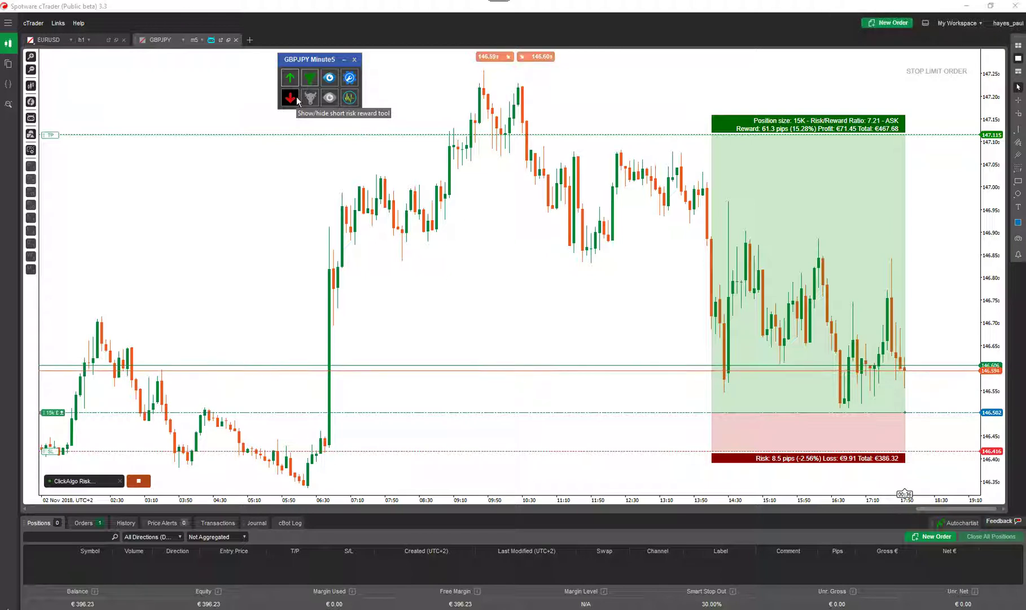
{"action": "left_click", "coordinate": [290, 98]}
{"action": "left_click", "coordinate": [310, 101]}
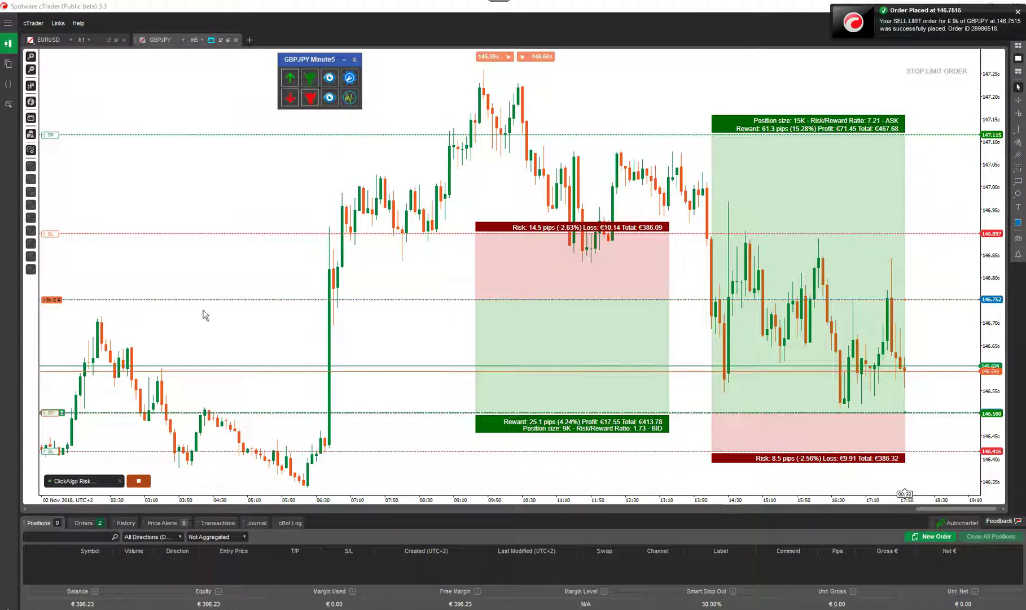
Step: Cancel the sell limit, delete the short setup, and raise the 15K buy entry to 146.604
{"action": "left_click", "coordinate": [88, 520]}
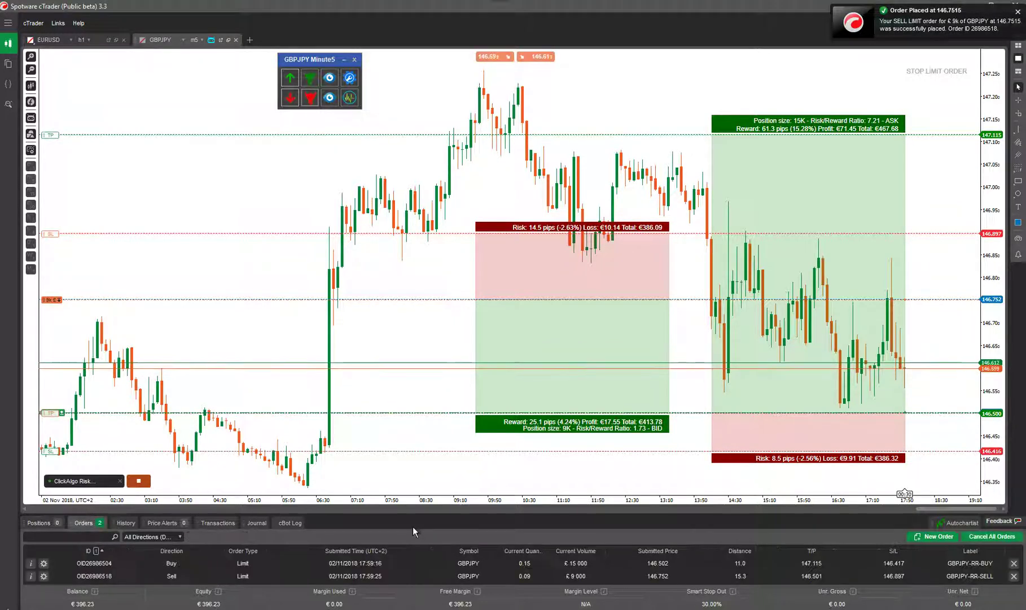
{"action": "left_click_drag", "start_coordinate": [418, 515], "coordinate": [418, 498]}
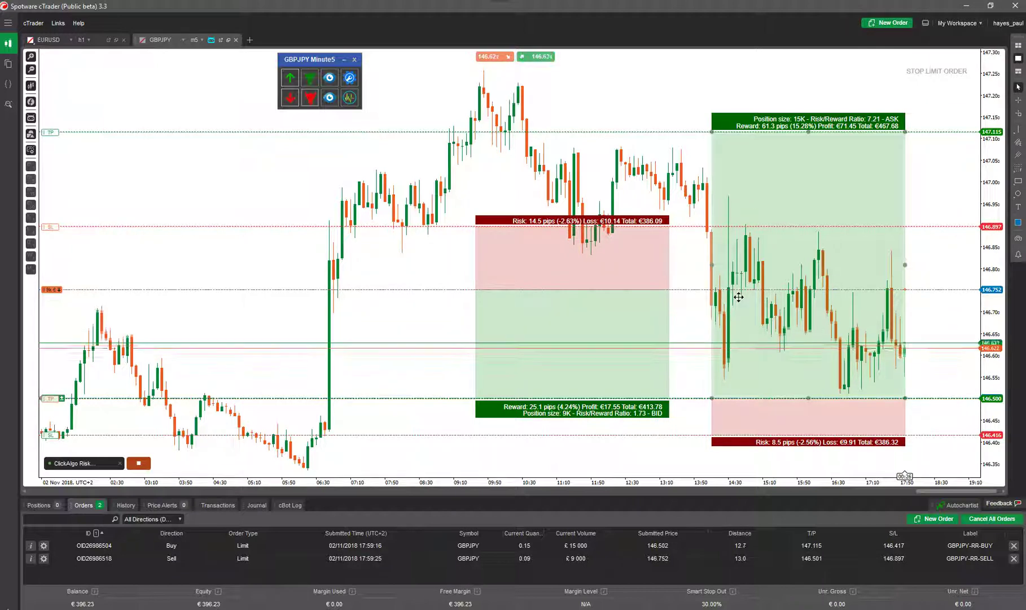
{"action": "left_click", "coordinate": [618, 241]}
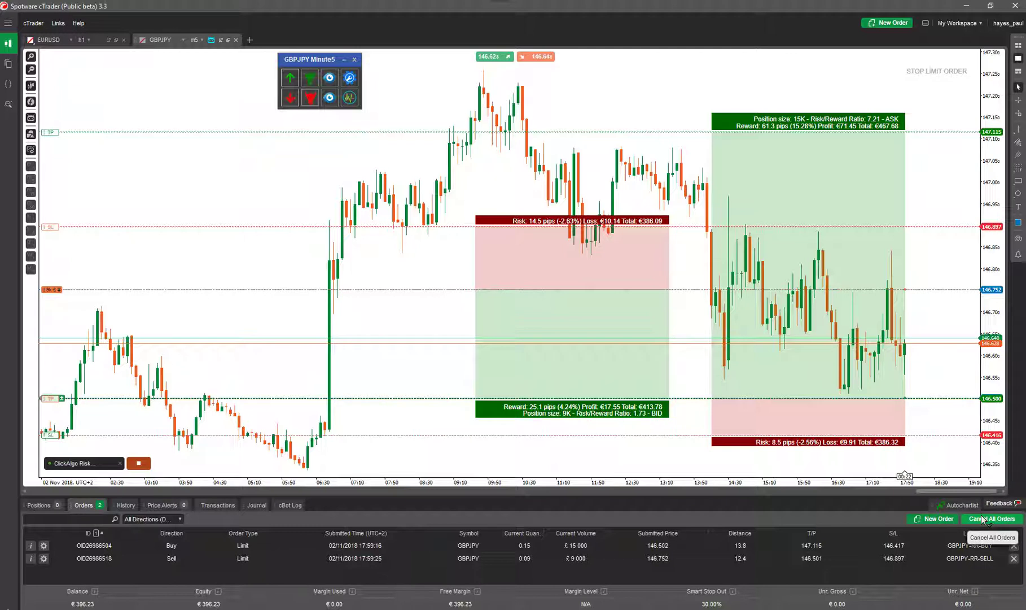
{"action": "left_click", "coordinate": [1014, 558]}
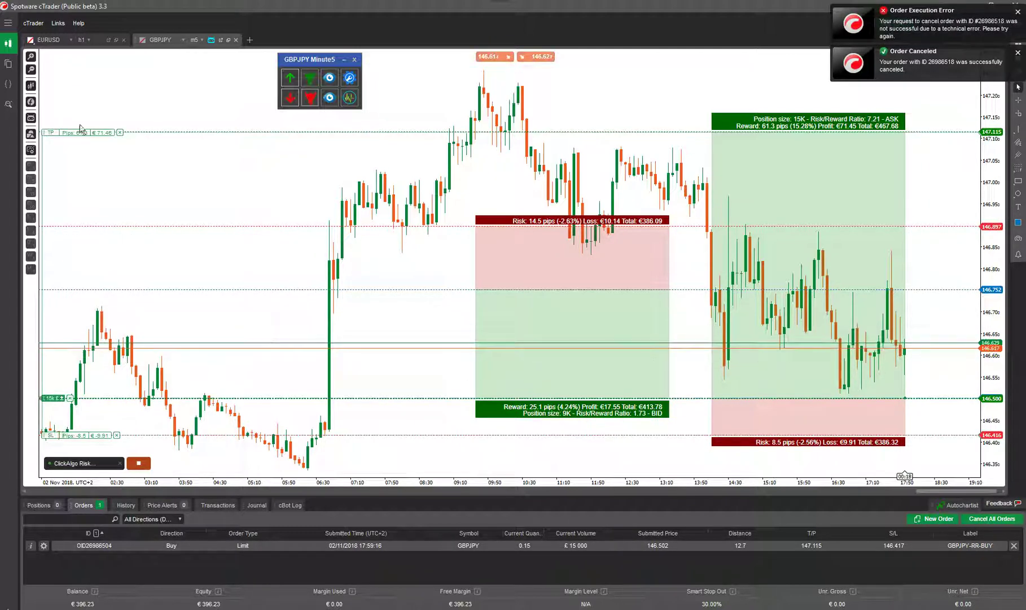
{"action": "left_click", "coordinate": [290, 99]}
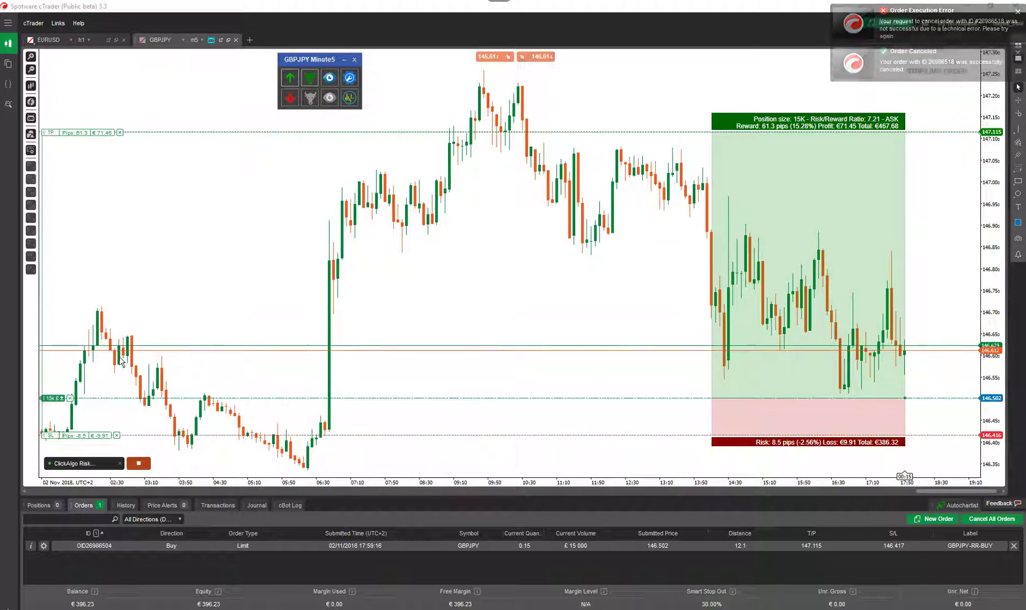
{"action": "left_click_drag", "start_coordinate": [52, 401], "coordinate": [56, 356]}
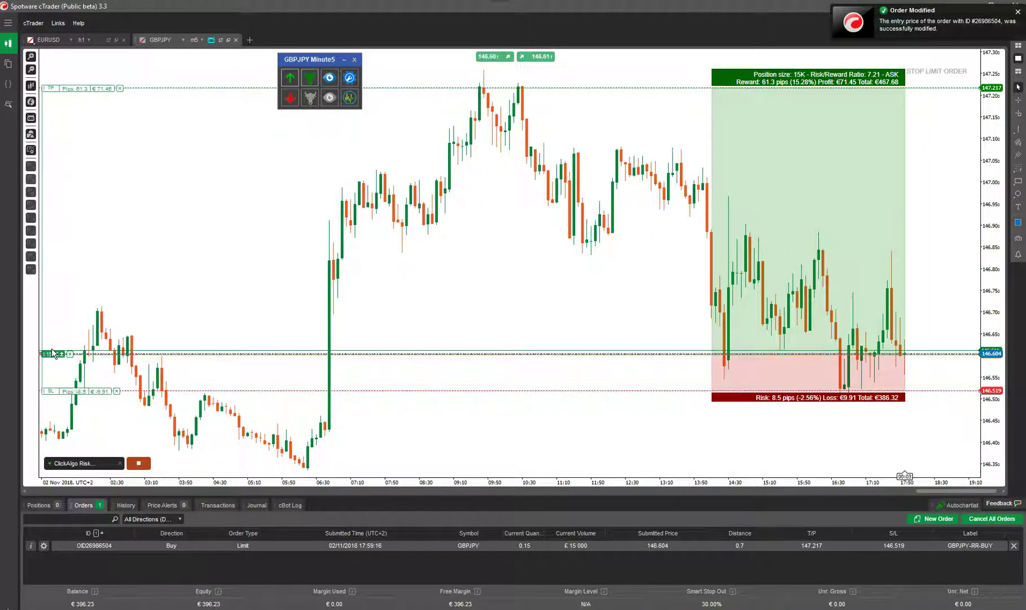
Step: Fill the buy order into a 7K position, then set TP to 146.930 and SL to 146.450
{"action": "left_click_drag", "start_coordinate": [50, 354], "coordinate": [54, 341]}
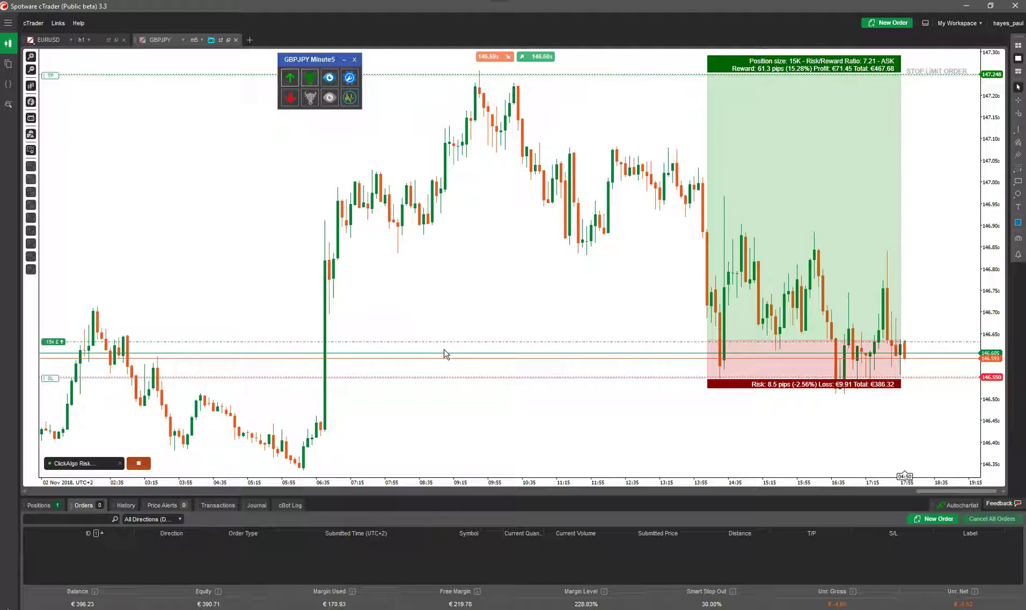
{"action": "left_click", "coordinate": [40, 505]}
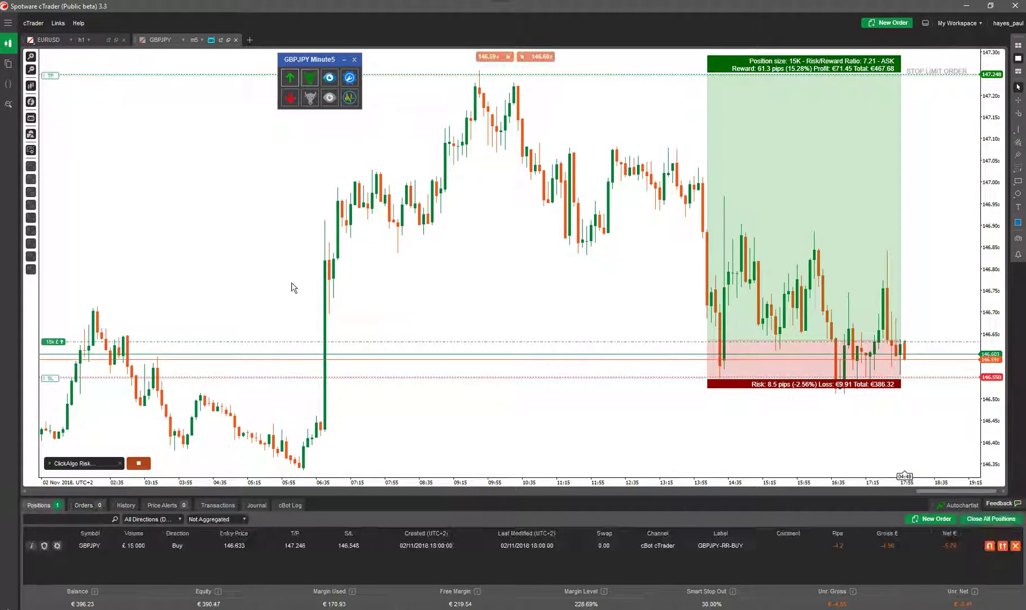
{"action": "mouse_move", "coordinate": [47, 82]}
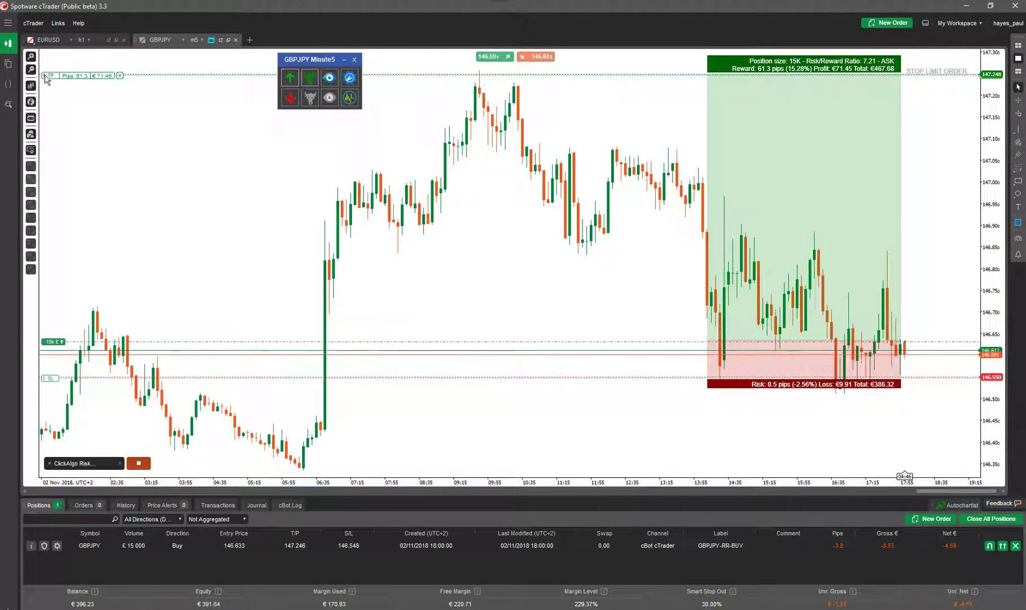
{"action": "left_click_drag", "start_coordinate": [45, 80], "coordinate": [48, 216]}
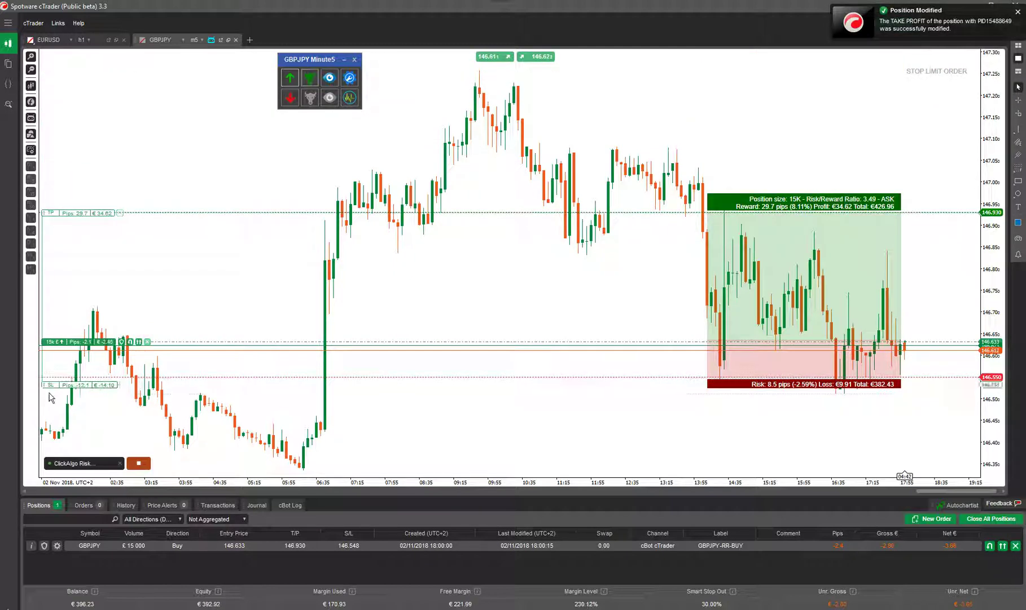
{"action": "left_click_drag", "start_coordinate": [48, 388], "coordinate": [49, 407]}
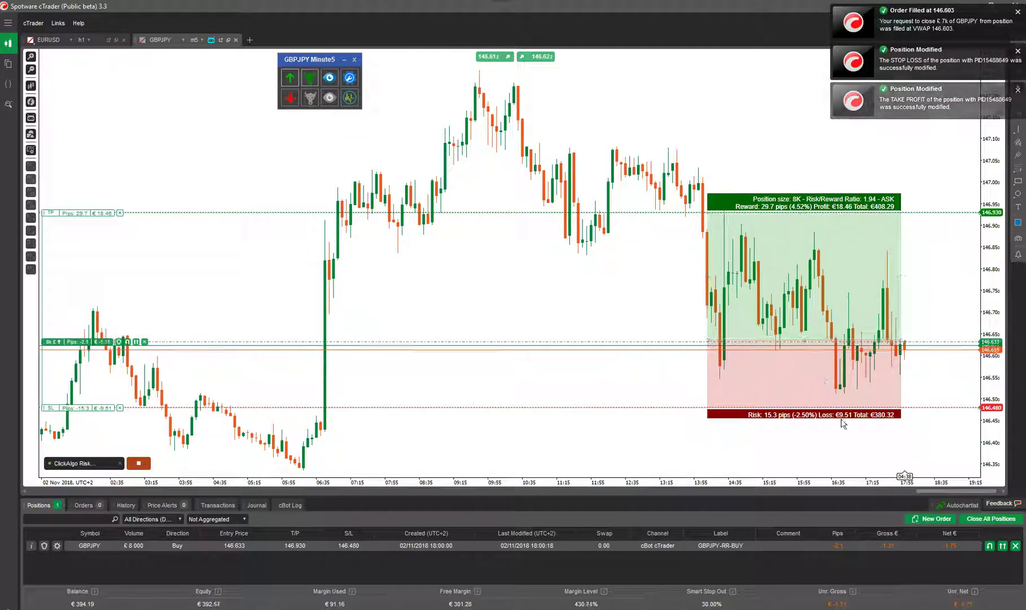
{"action": "left_click_drag", "start_coordinate": [67, 408], "coordinate": [52, 425]}
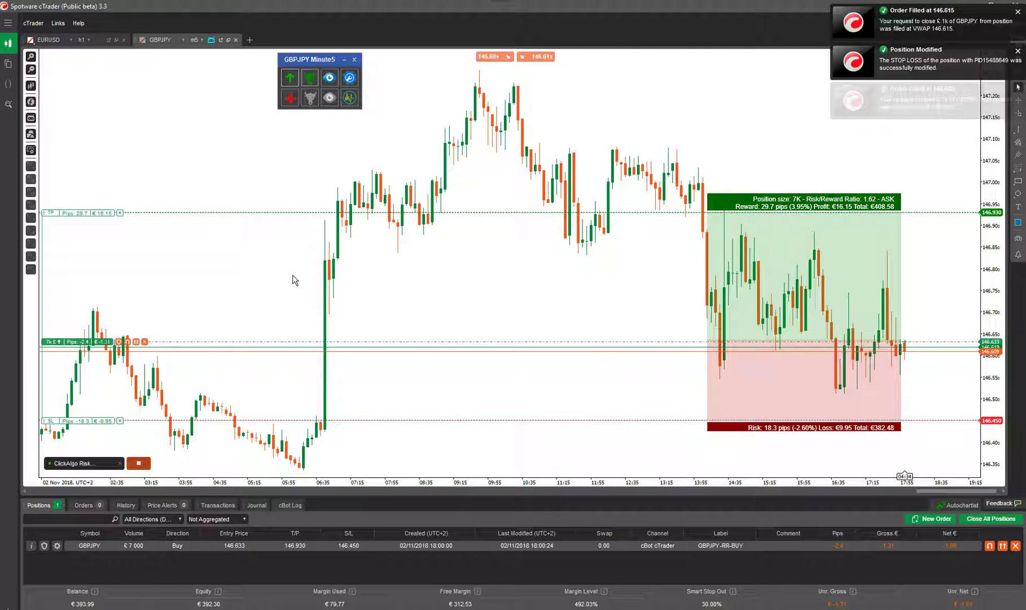